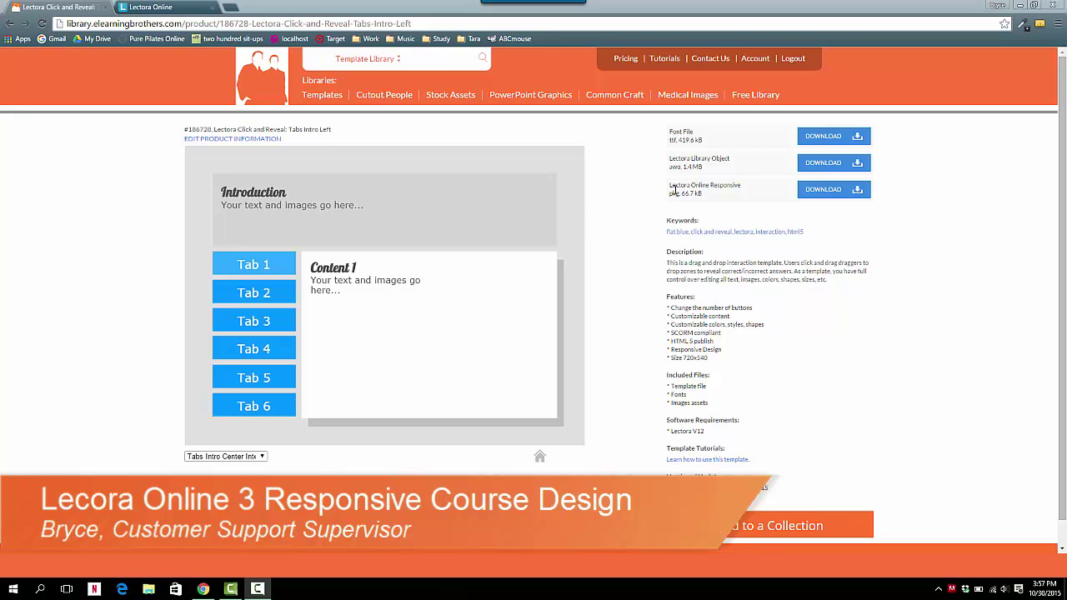
# - Highlight the Lectora Online Responsive package details on the Tabs Intro Left product page
pyautogui.moveTo(671, 191); pyautogui.dragTo(677, 193)
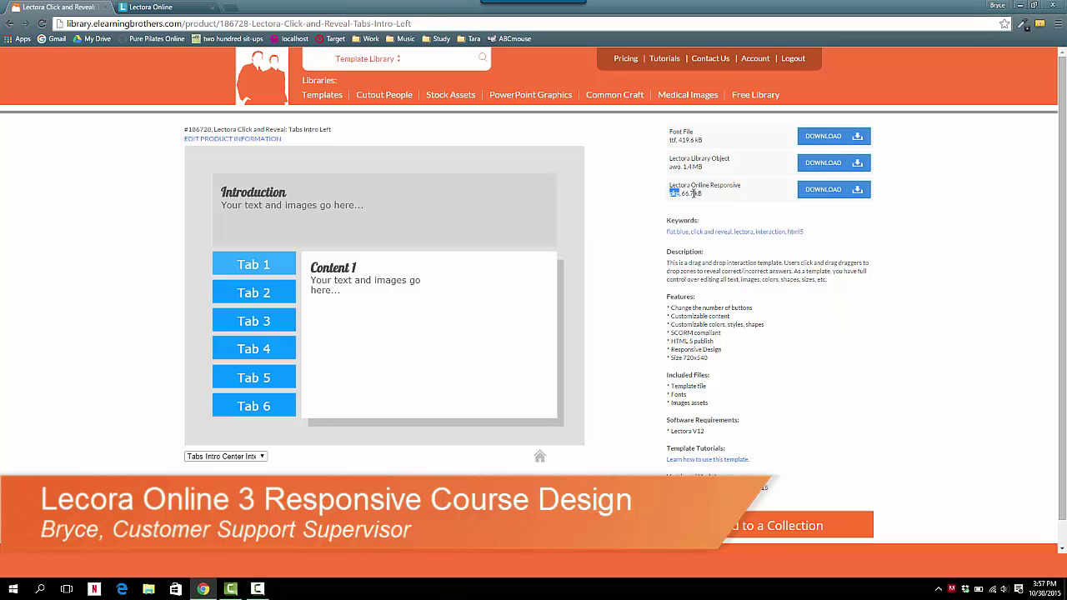
pyautogui.moveTo(671, 185); pyautogui.dragTo(709, 184)
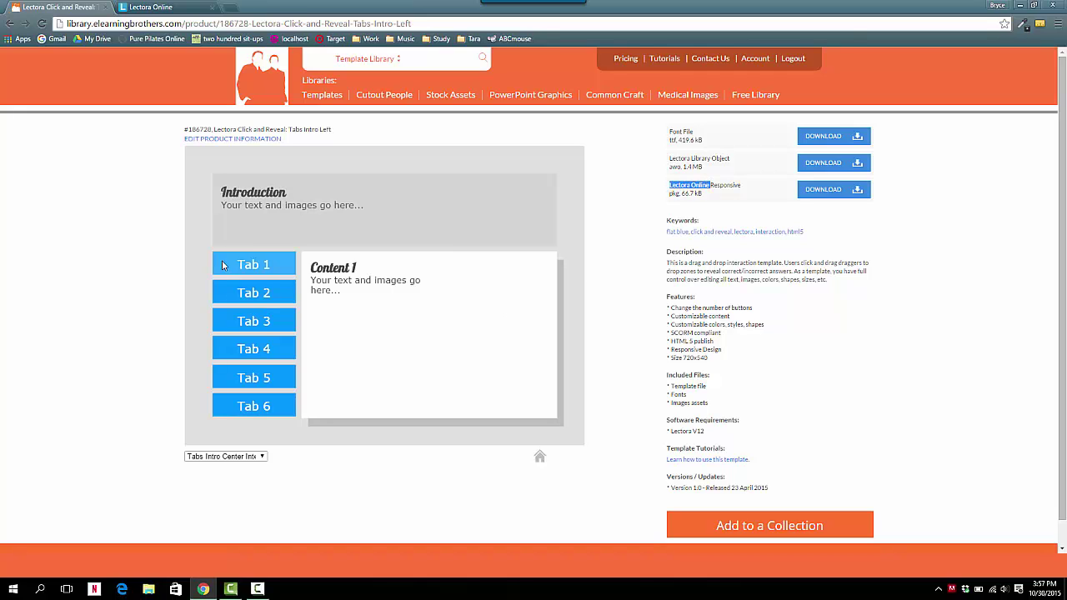
pyautogui.click(671, 192)
pyautogui.moveTo(711, 185); pyautogui.dragTo(739, 186)
# - Browse the Lectora Interactions templates and open the Simplistic Tabs template page
pyautogui.click(323, 96)
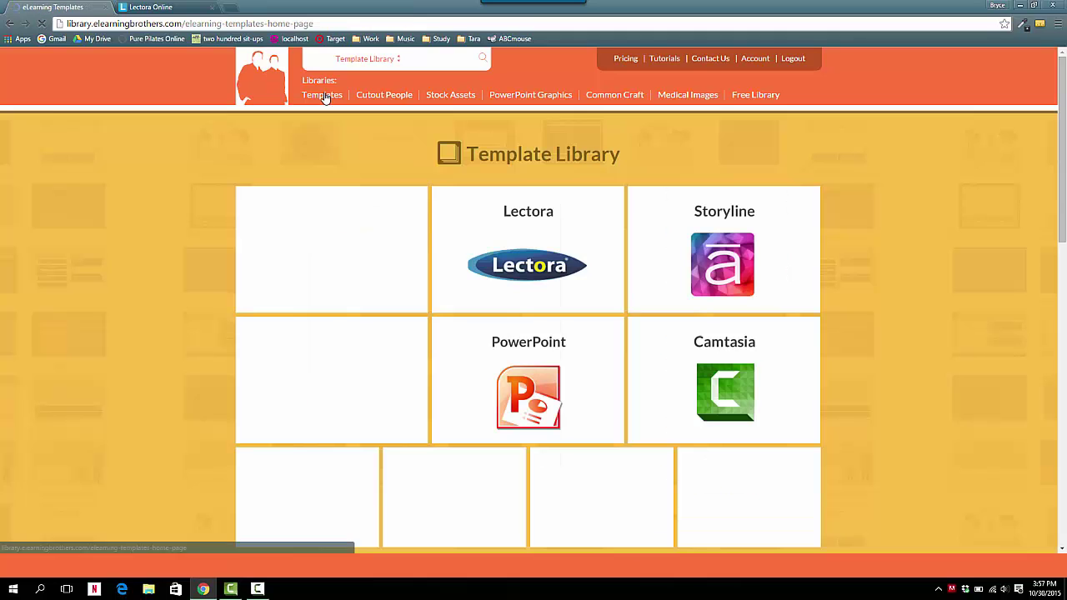
pyautogui.click(532, 230)
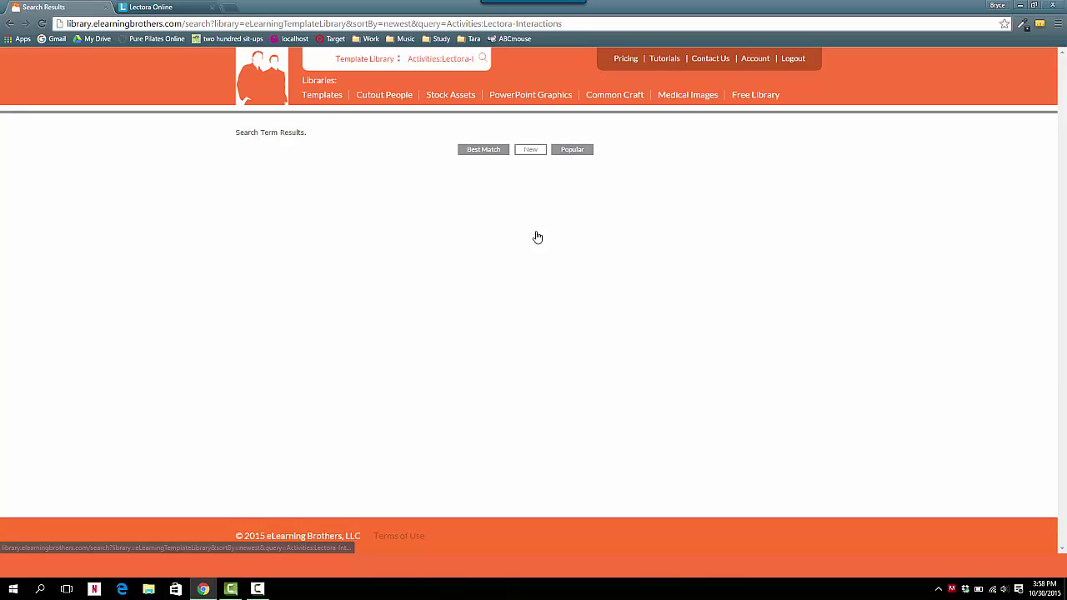
pyautogui.scroll(-1, 614, 446)
pyautogui.scroll(-5, 614, 446)
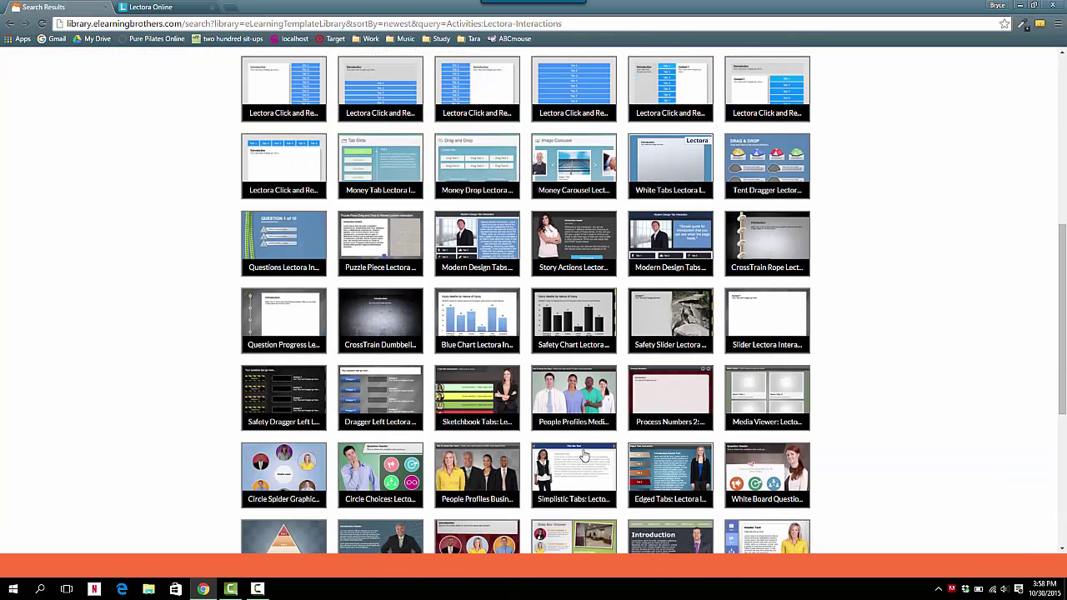
pyautogui.click(579, 460)
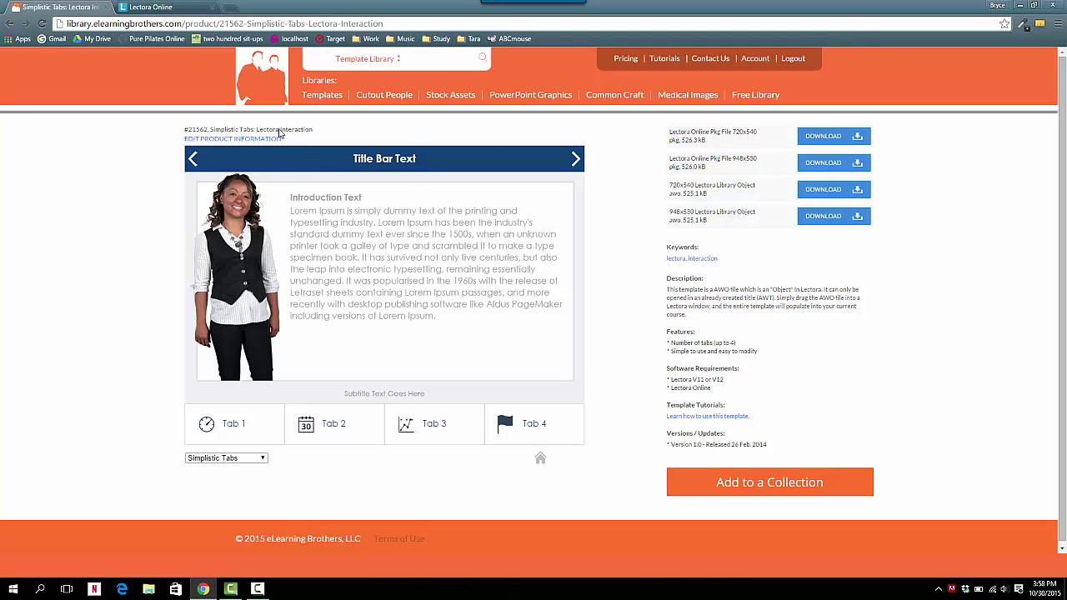
# - Return to Lectora Interactions and open the Click and Reveal: Tabs Intro Left page
pyautogui.moveTo(309, 111)
pyautogui.moveTo(334, 221)
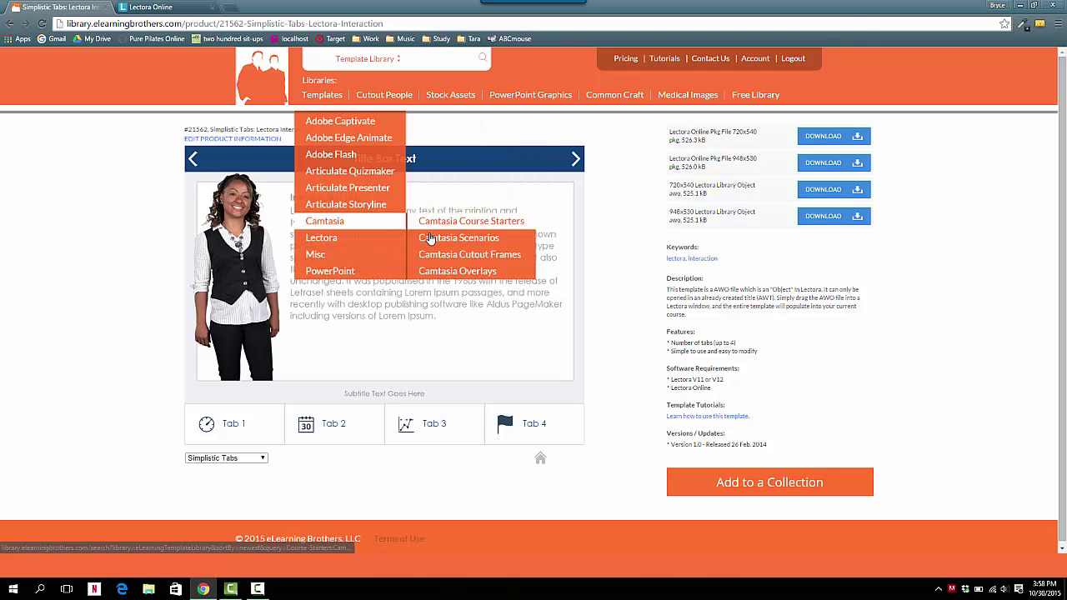
pyautogui.click(428, 254)
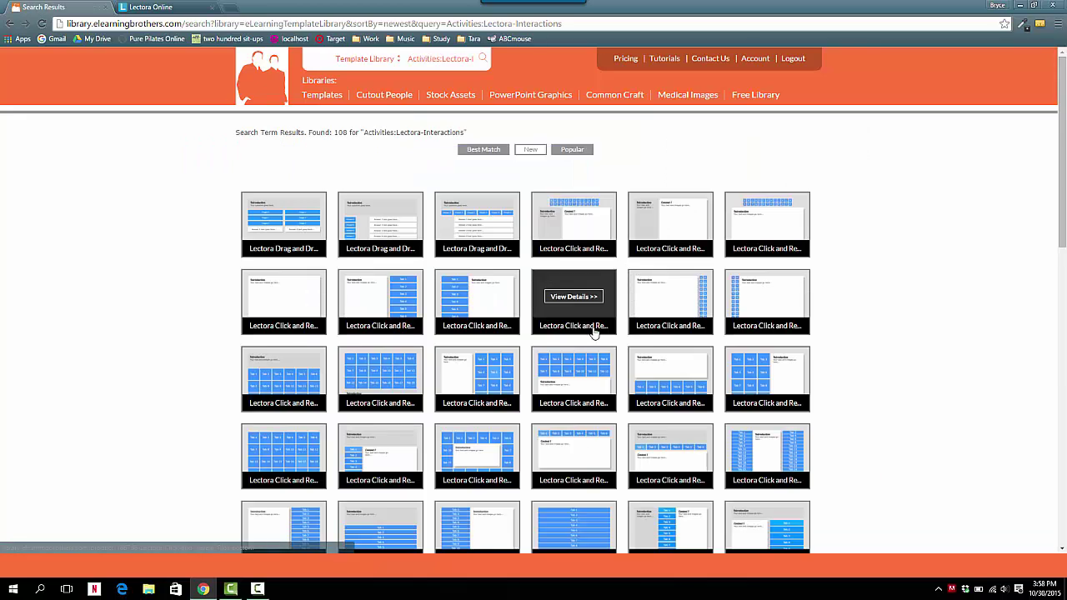
pyautogui.scroll(-1, 594, 332)
pyautogui.click(398, 347)
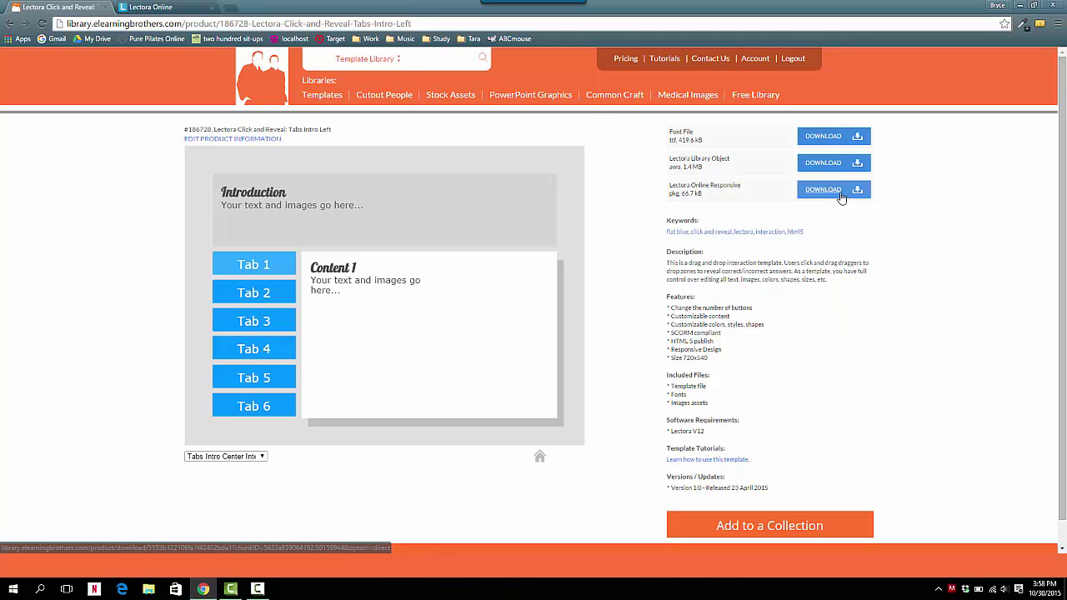
# - Save the Lectora Online Responsive package to the Desktop and switch to the Lectora Online tab
pyautogui.click(840, 196)
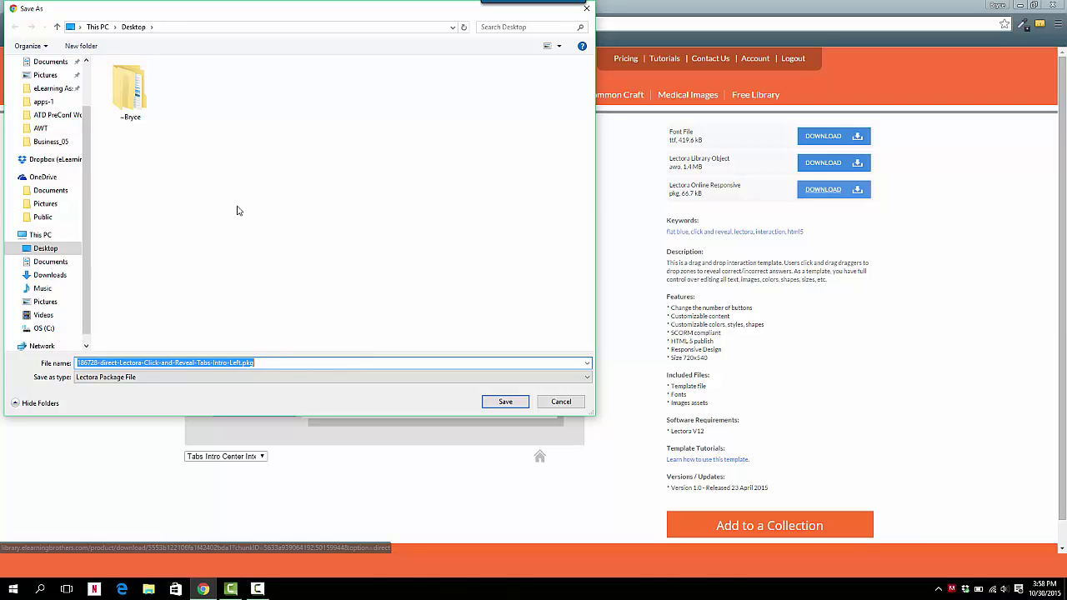
pyautogui.click(498, 404)
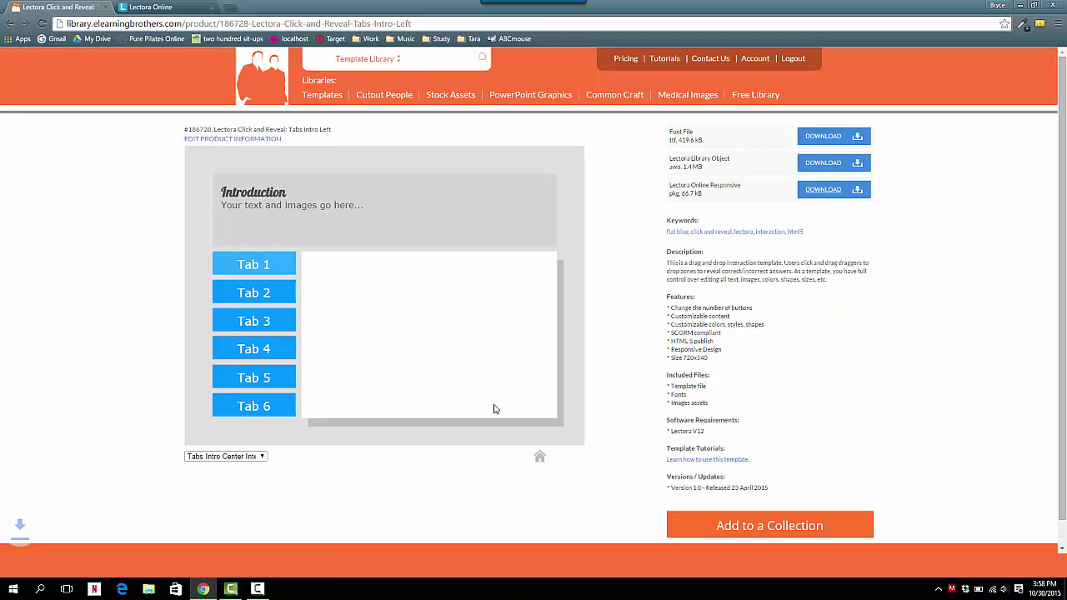
pyautogui.click(158, 10)
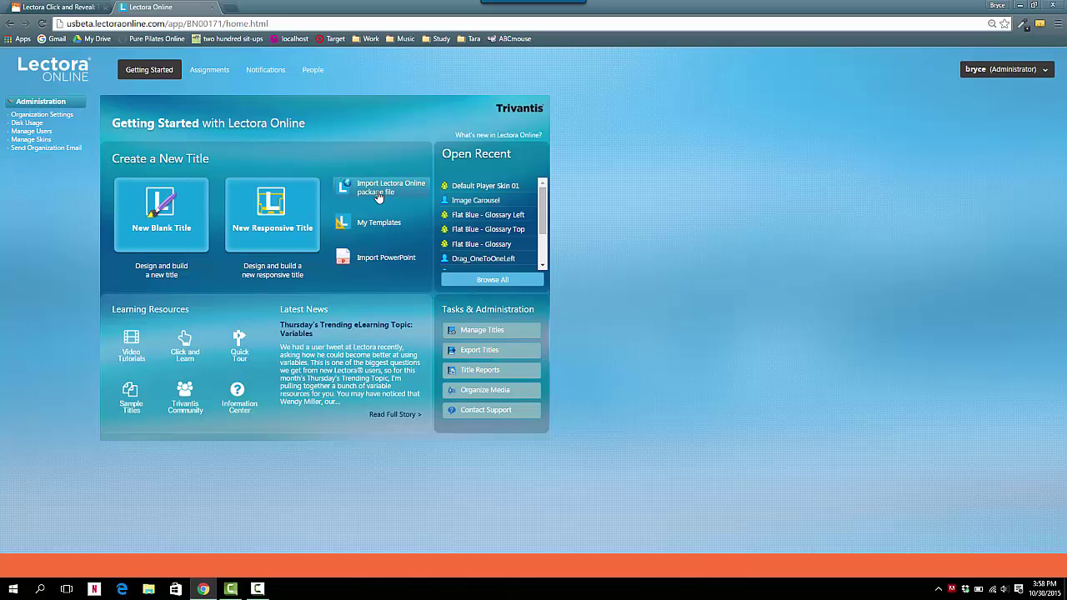
# - Import the downloaded .pkg from the Desktop as a new title named 'test'
pyautogui.click(379, 196)
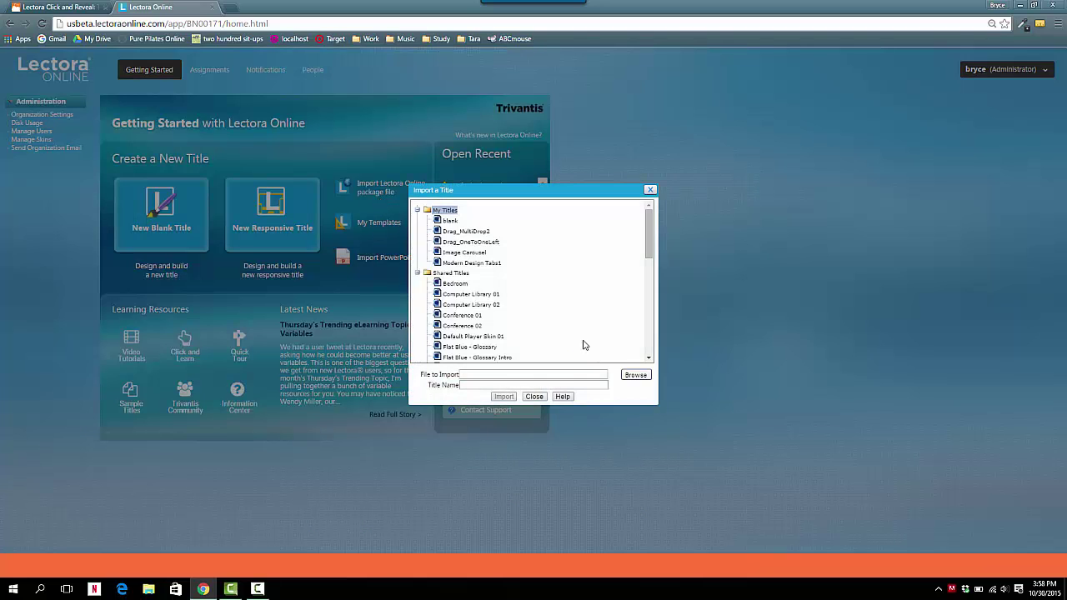
pyautogui.click(636, 375)
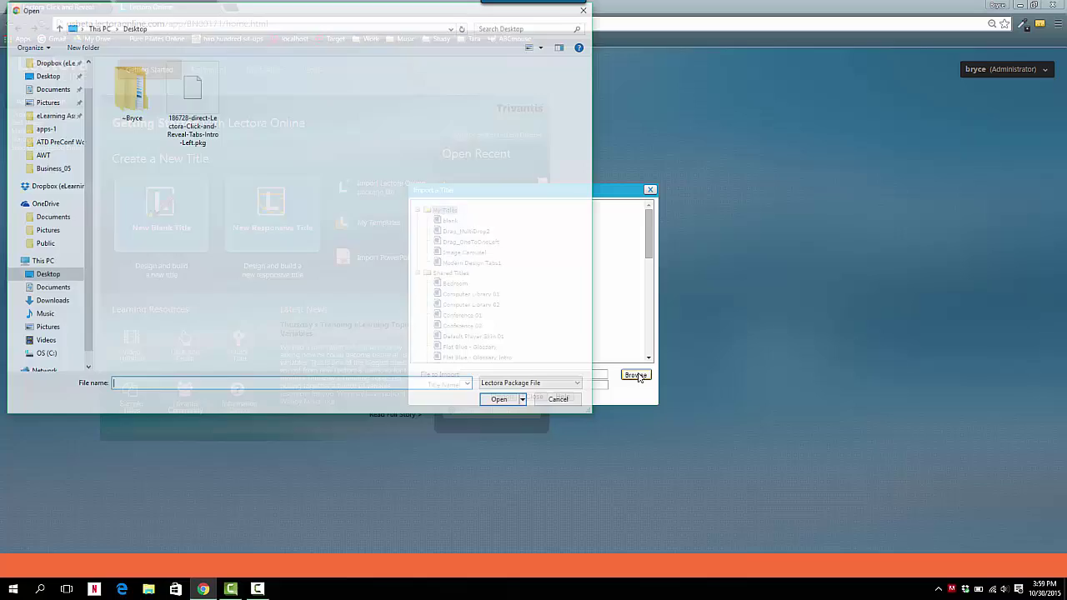
pyautogui.click(200, 105)
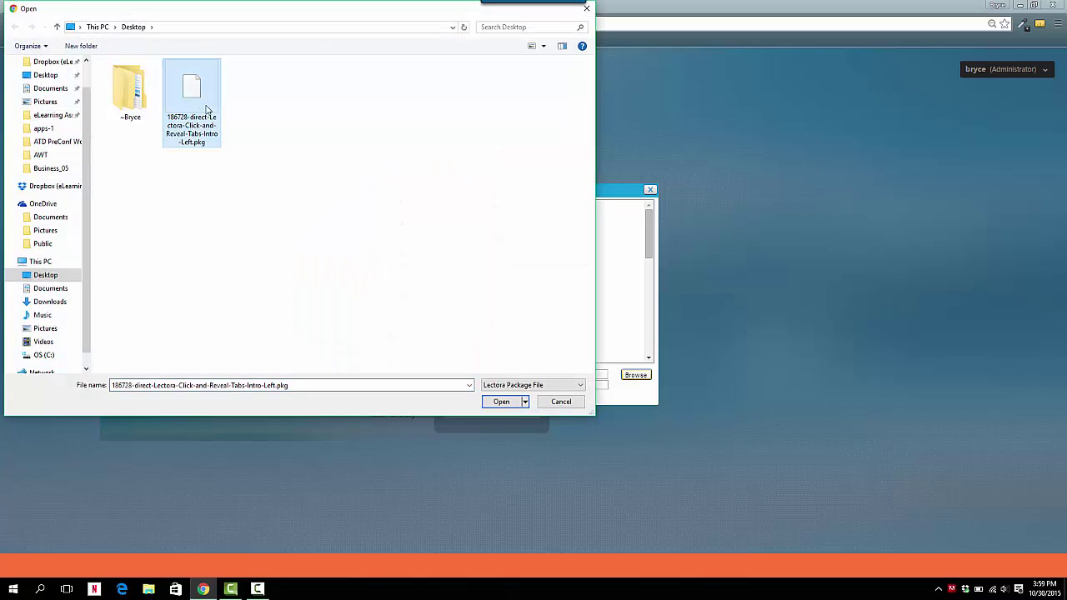
pyautogui.click(502, 402)
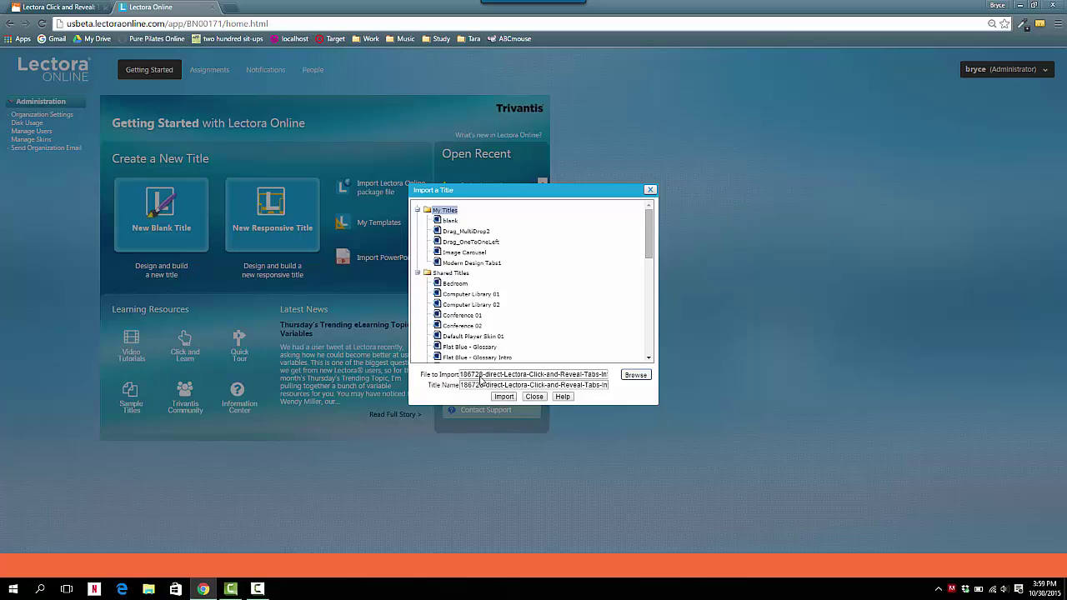
pyautogui.click(480, 385)
pyautogui.tripleClick(477, 385)
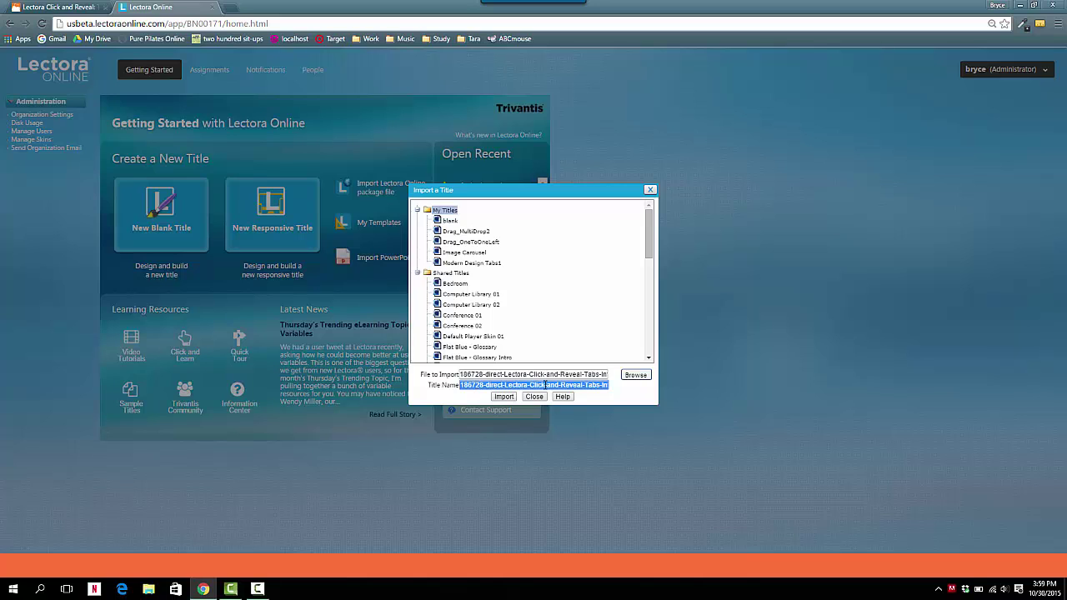
pyautogui.write('test')
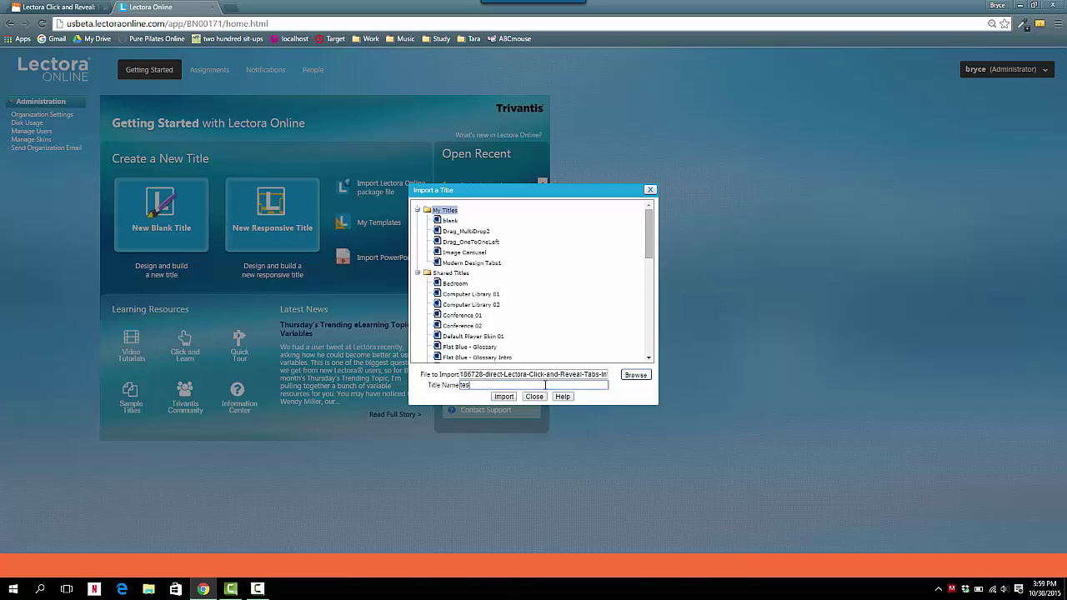
pyautogui.click(504, 397)
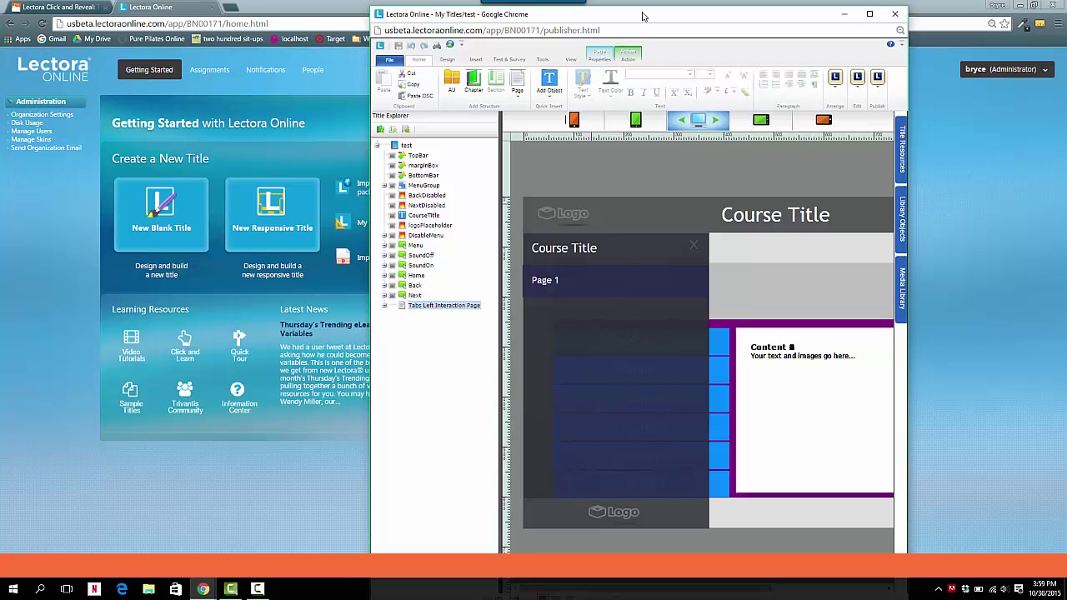
# - Maximize the editor, hide the MenuGroup object, and select objects TopBar through Next
pyautogui.doubleClick(642, 15)
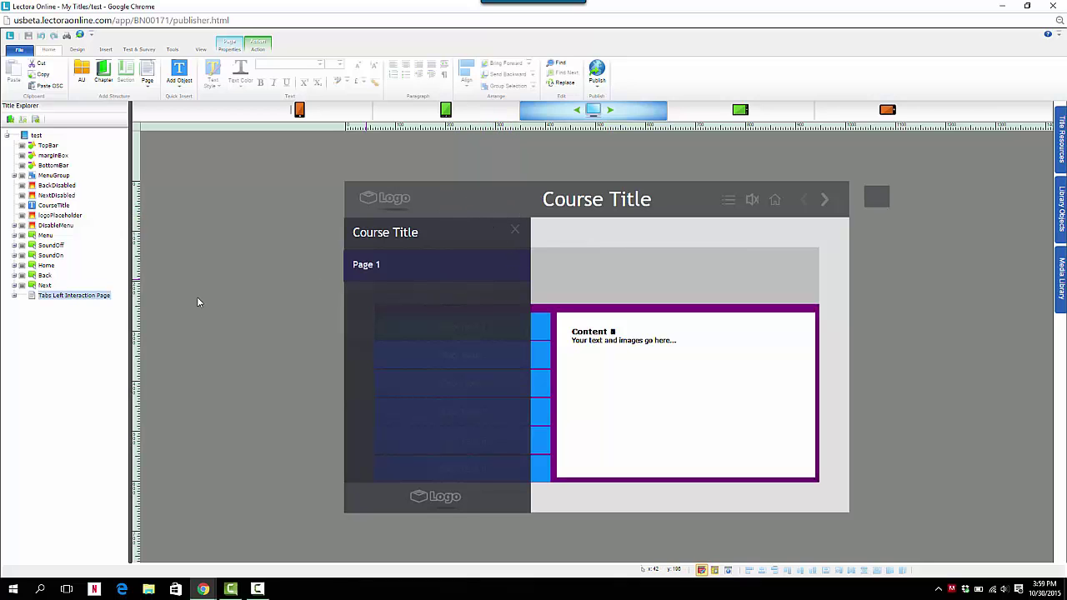
pyautogui.click(50, 176)
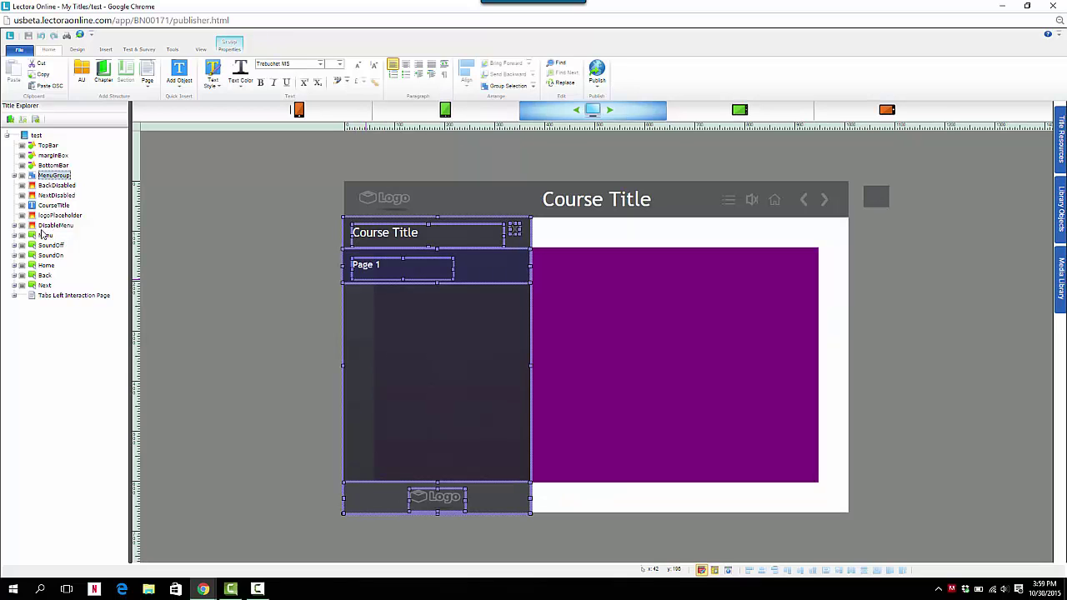
pyautogui.click(22, 176)
pyautogui.click(49, 146)
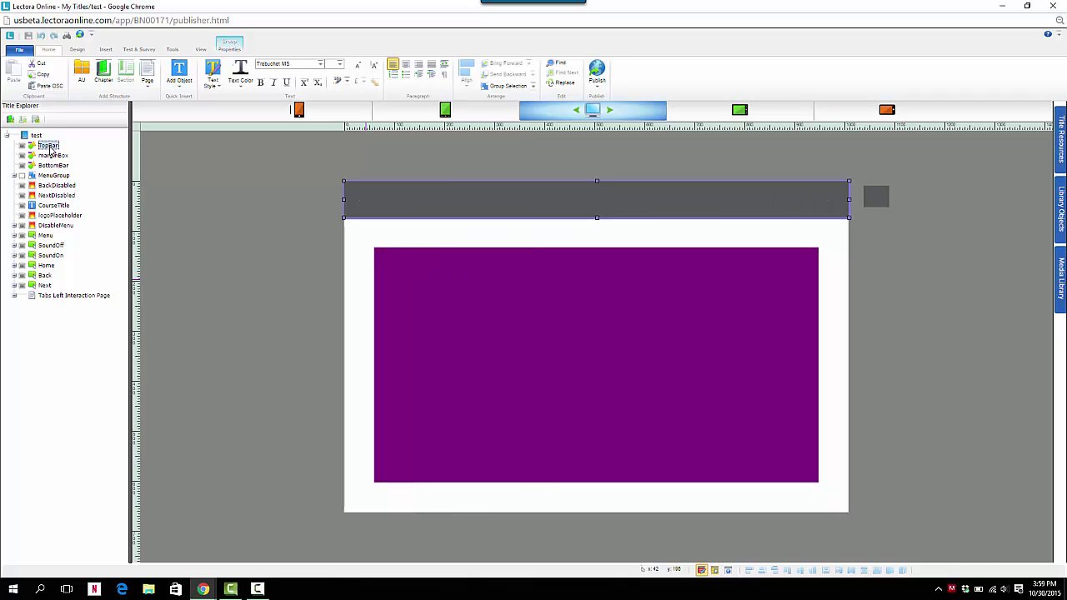
pyautogui.keyDown('shift'); pyautogui.click(44, 286); pyautogui.keyUp('shift')
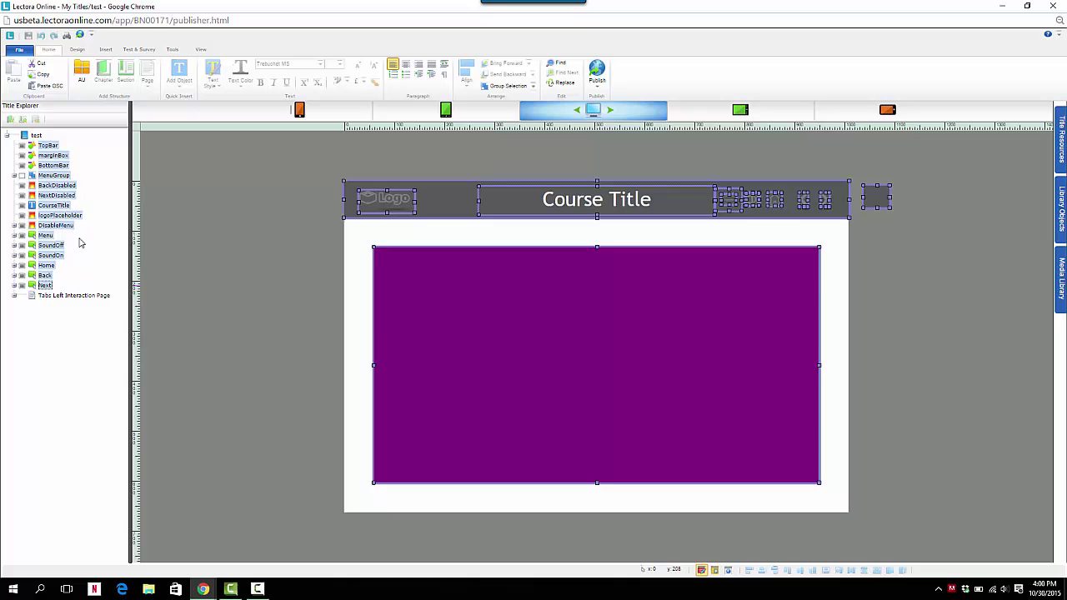
pyautogui.click(535, 336)
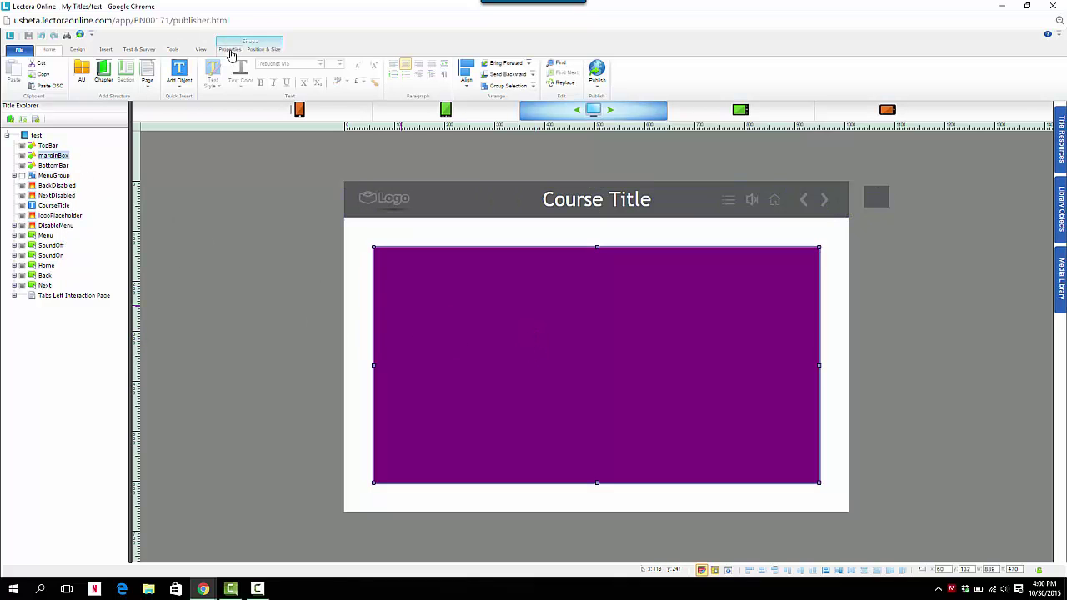
pyautogui.click(231, 50)
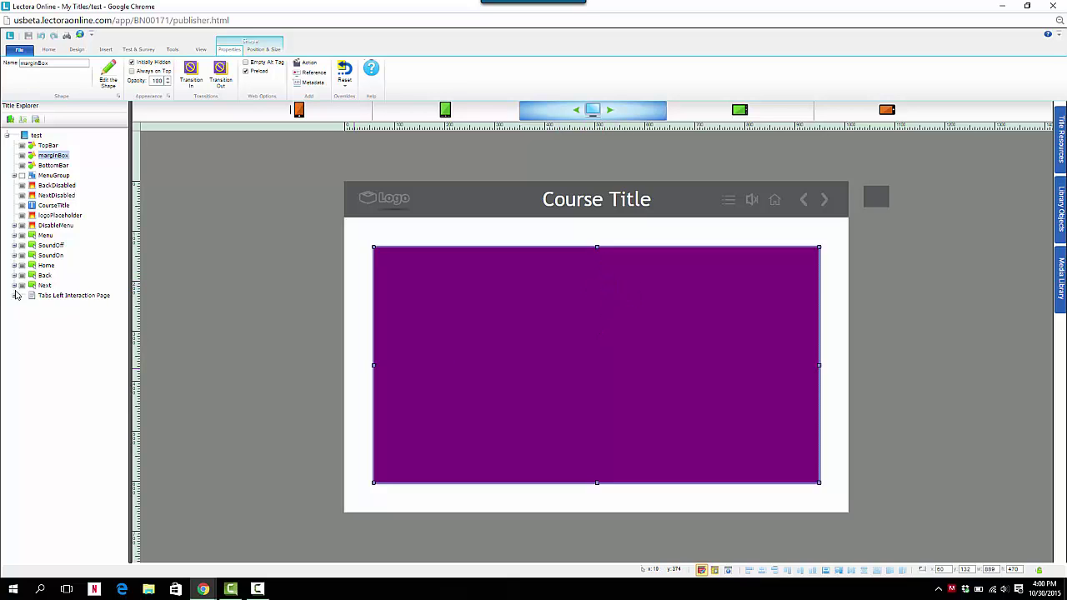
pyautogui.click(42, 296)
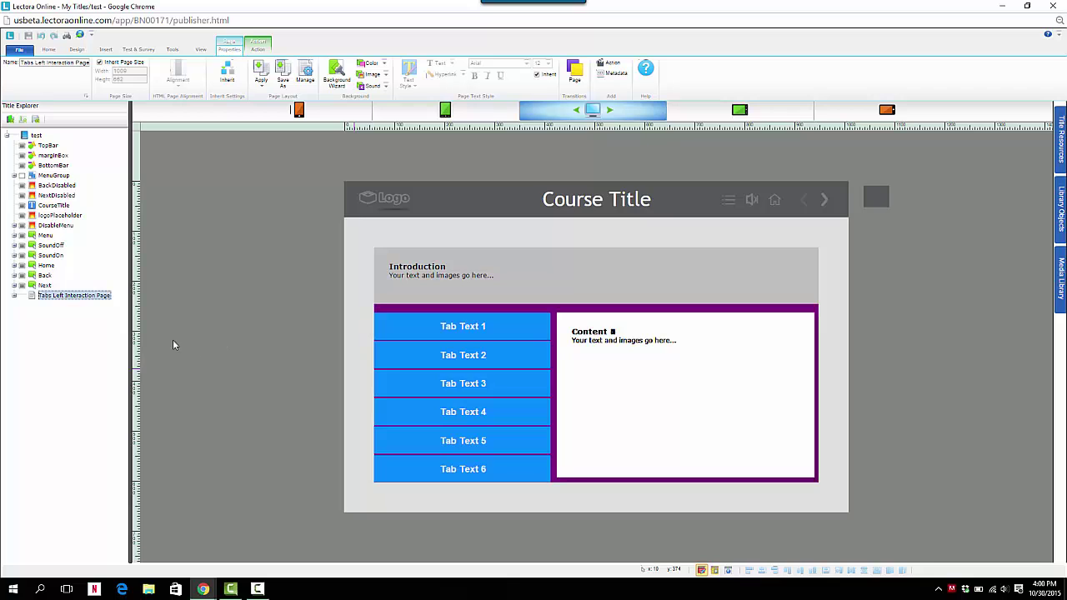
pyautogui.click(36, 136)
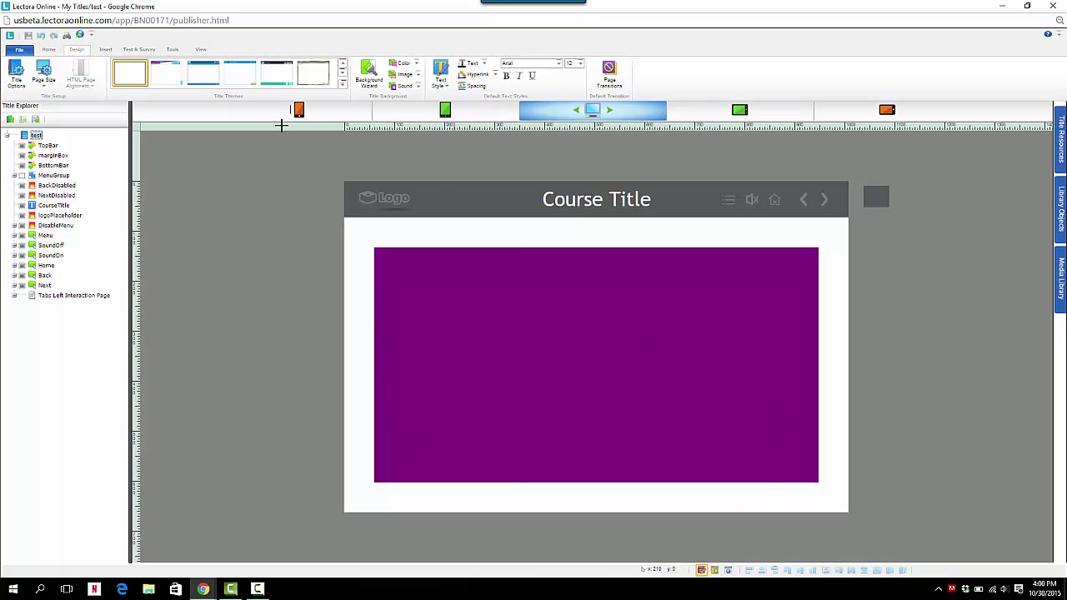
# - Check the page in tablet and phone-portrait layouts, then switch to the Desktop layout
pyautogui.click(445, 109)
pyautogui.scroll(2, 498, 459)
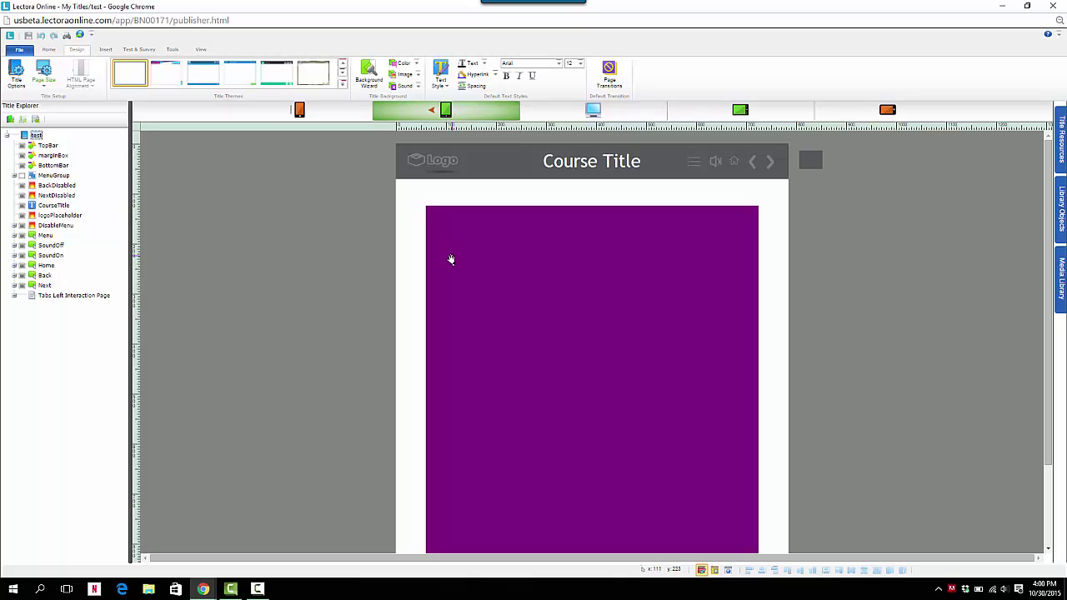
pyautogui.scroll(-2, 448, 258)
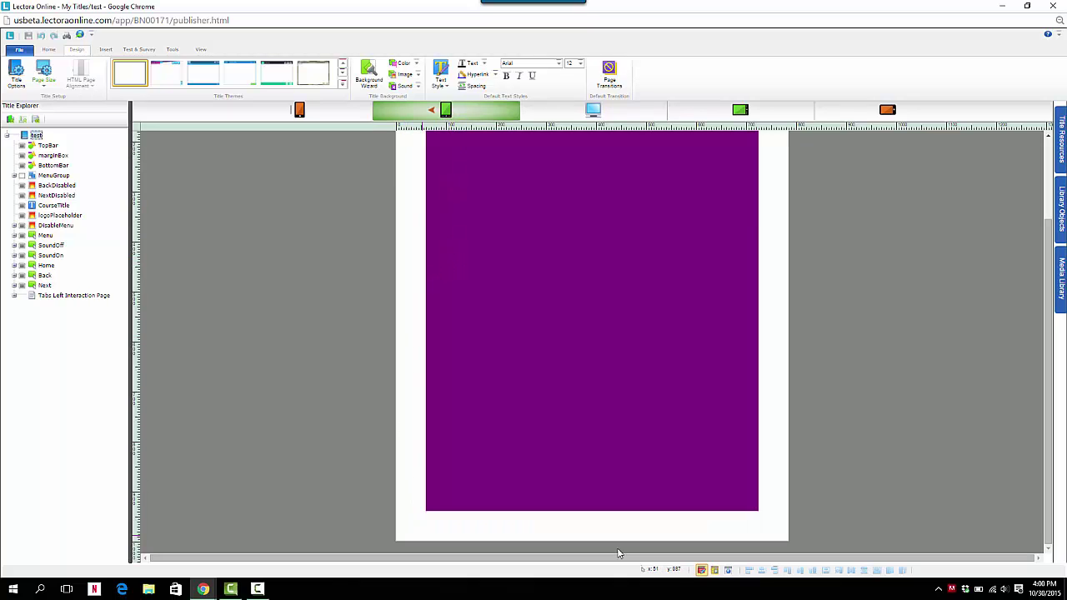
pyautogui.scroll(2, 776, 251)
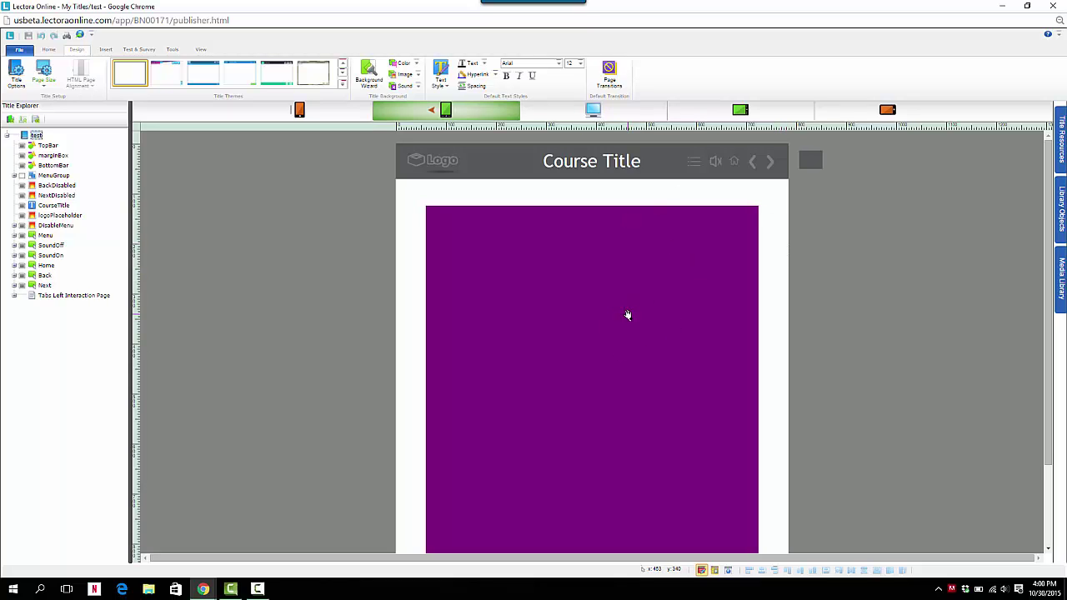
pyautogui.scroll(-1, 655, 364)
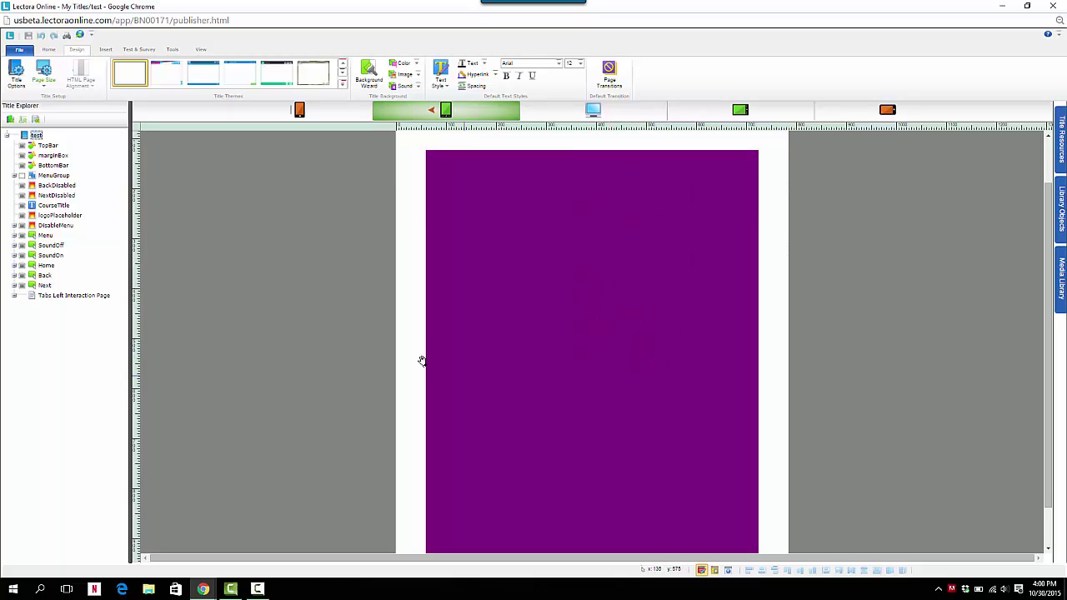
pyautogui.scroll(-1, 562, 401)
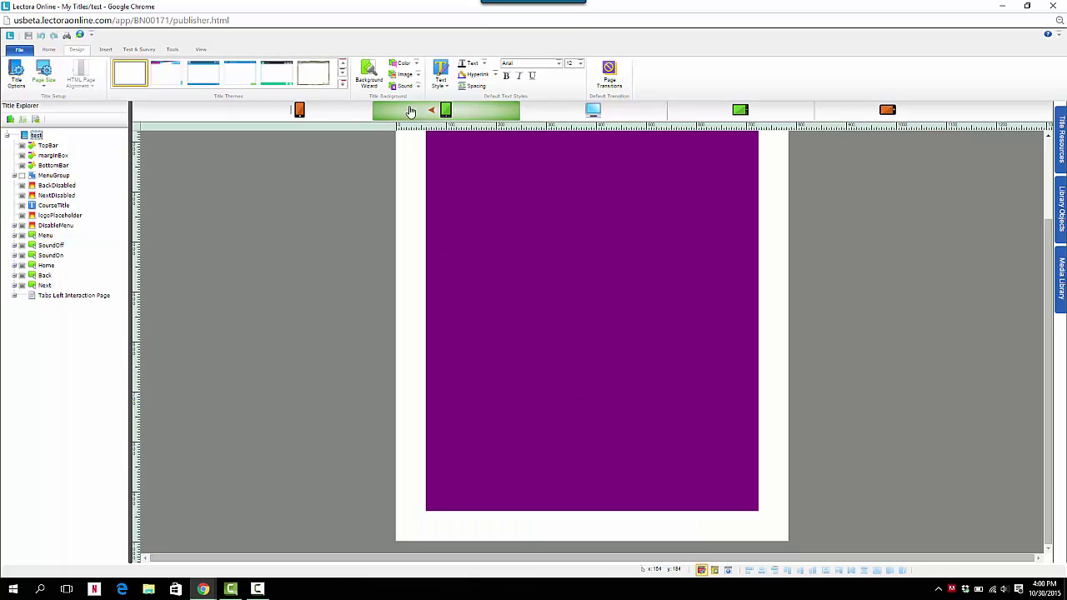
pyautogui.click(315, 116)
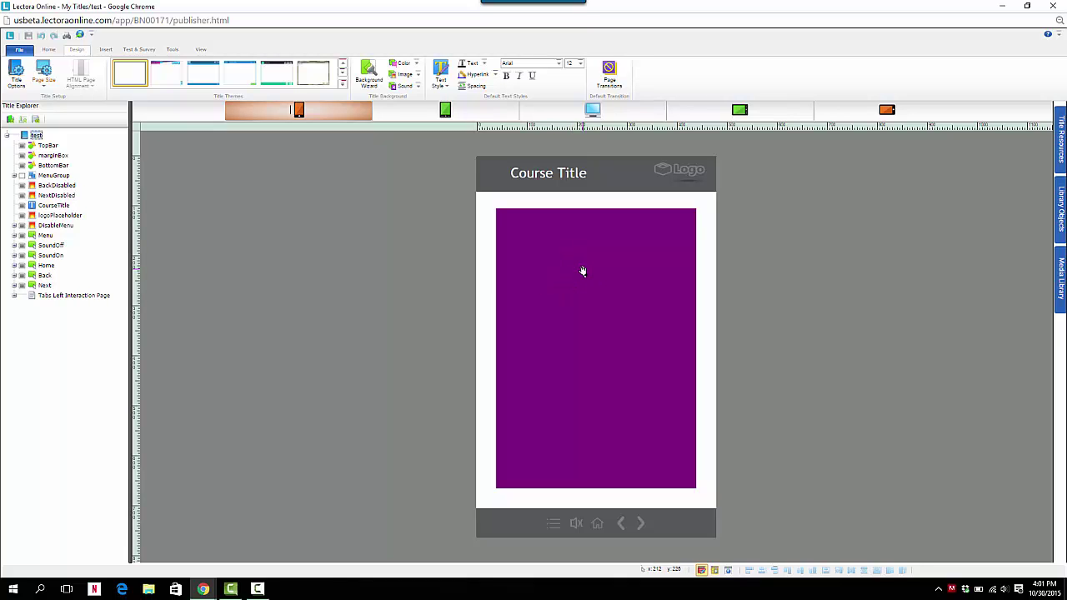
pyautogui.click(591, 112)
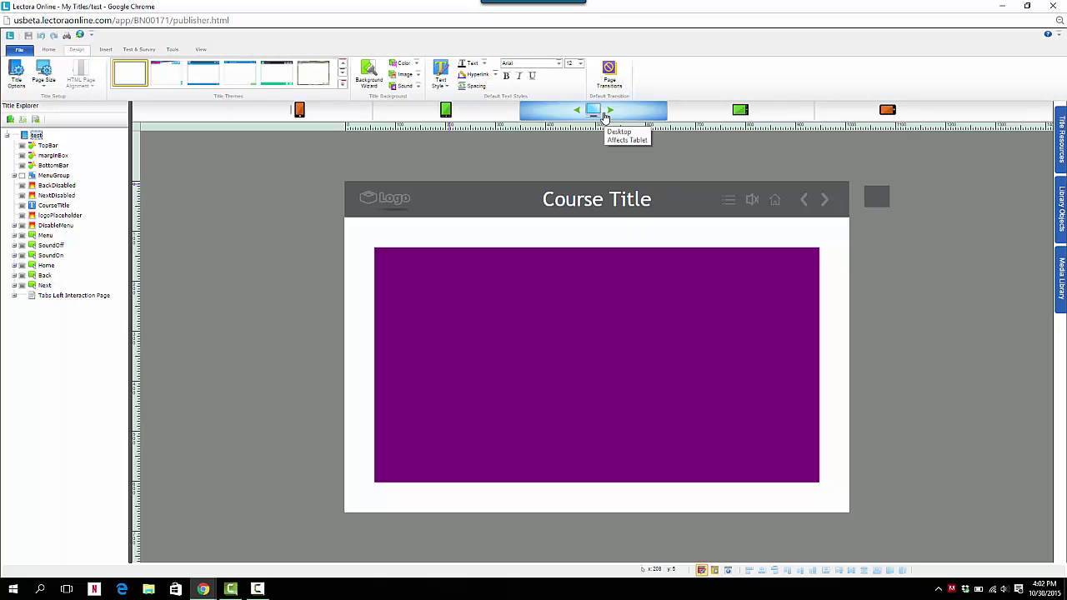
# - On the Tabs Left Interaction Page, change the Introduction line to 'This is my new text intro.'
pyautogui.click(70, 297)
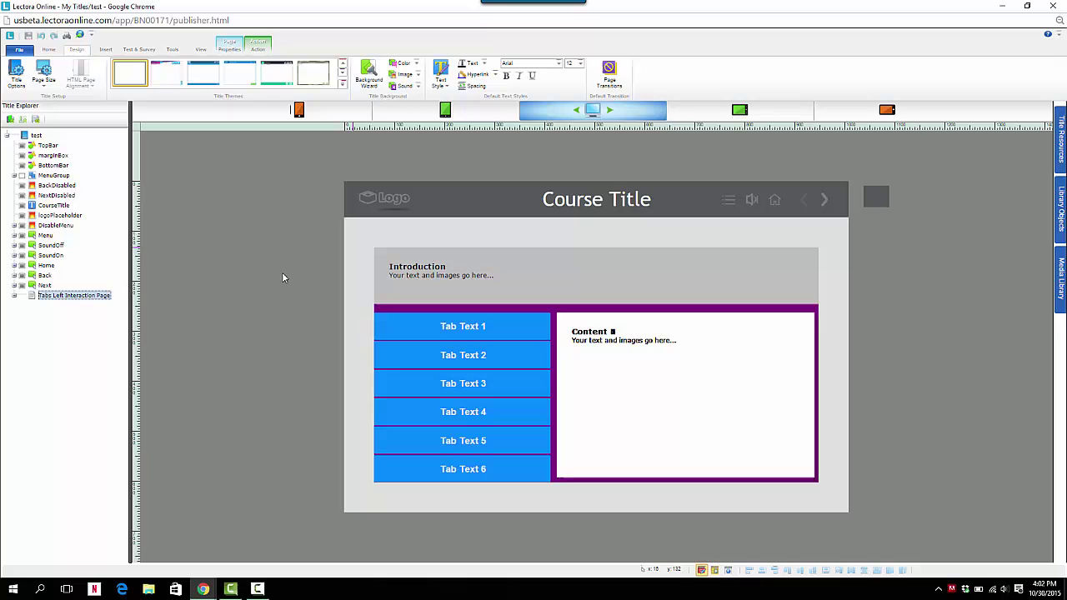
pyautogui.click(413, 278)
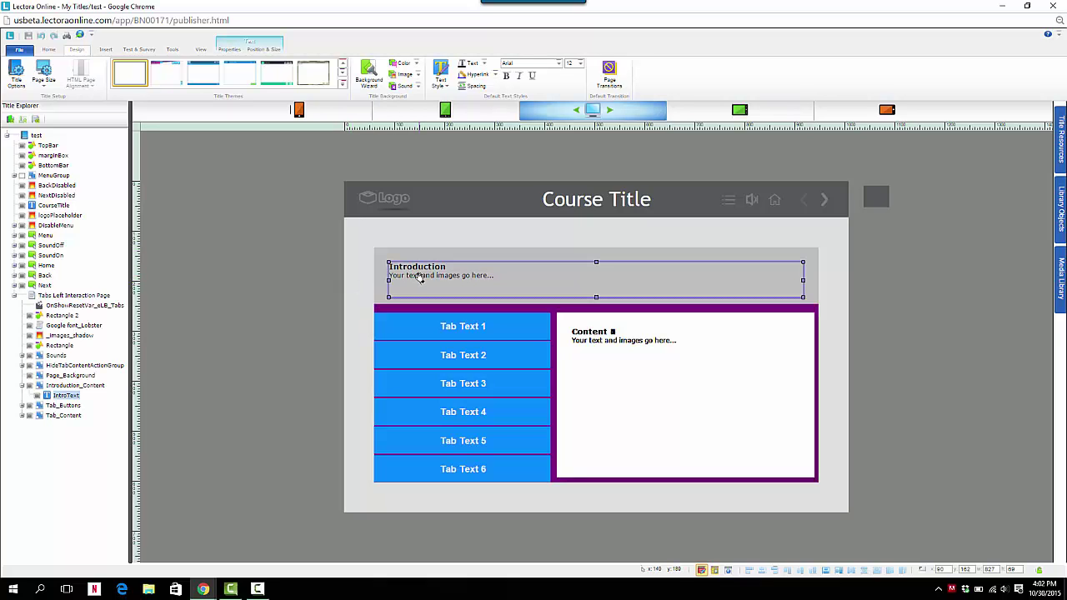
pyautogui.doubleClick(419, 277)
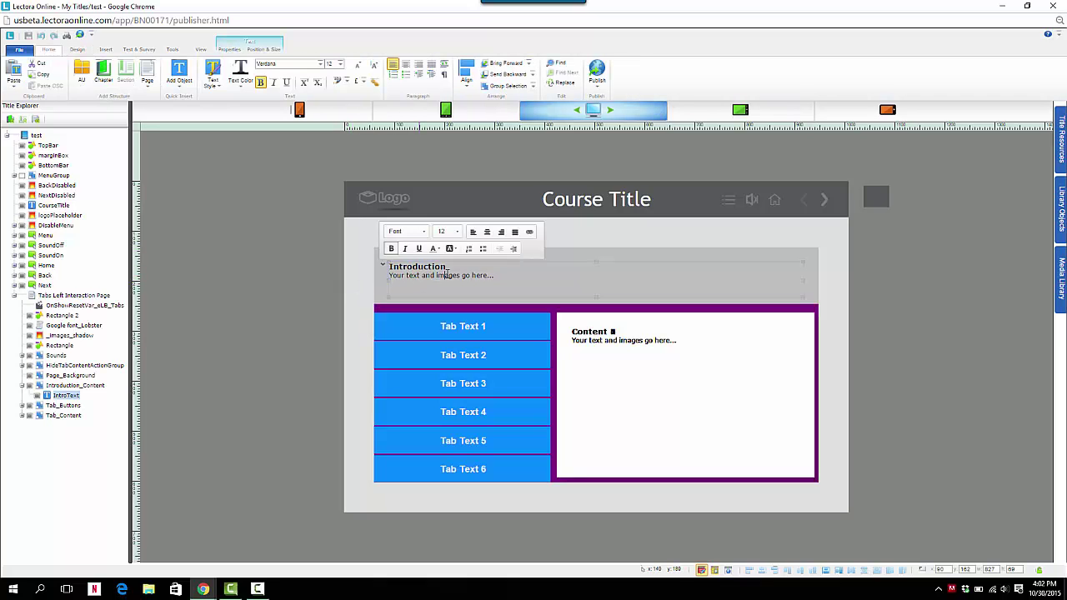
pyautogui.moveTo(495, 275); pyautogui.dragTo(393, 278)
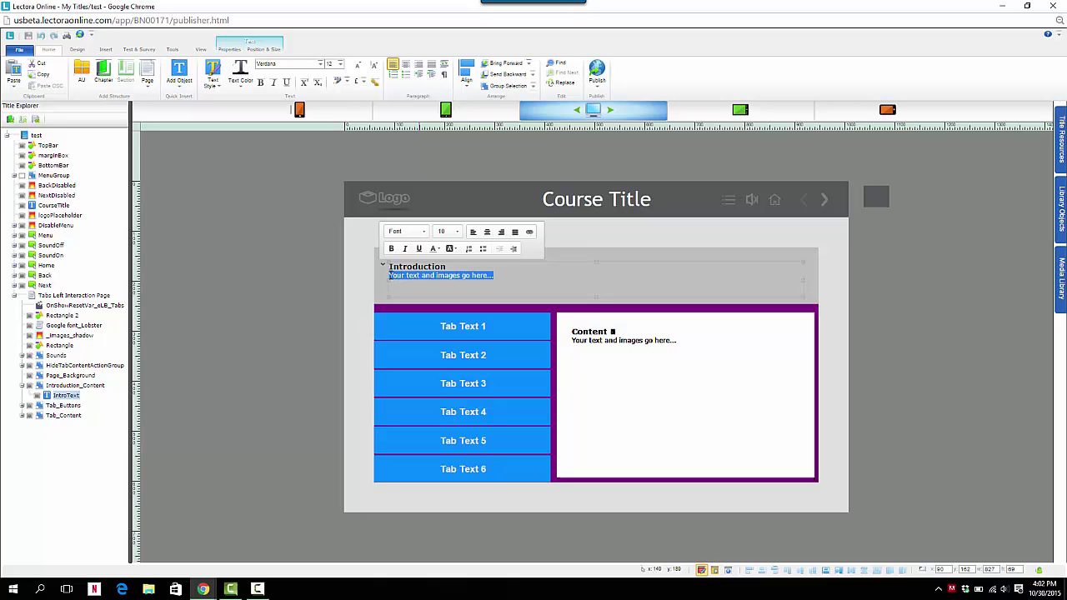
pyautogui.press('BackSpace')
pyautogui.write('This is my new text intro')
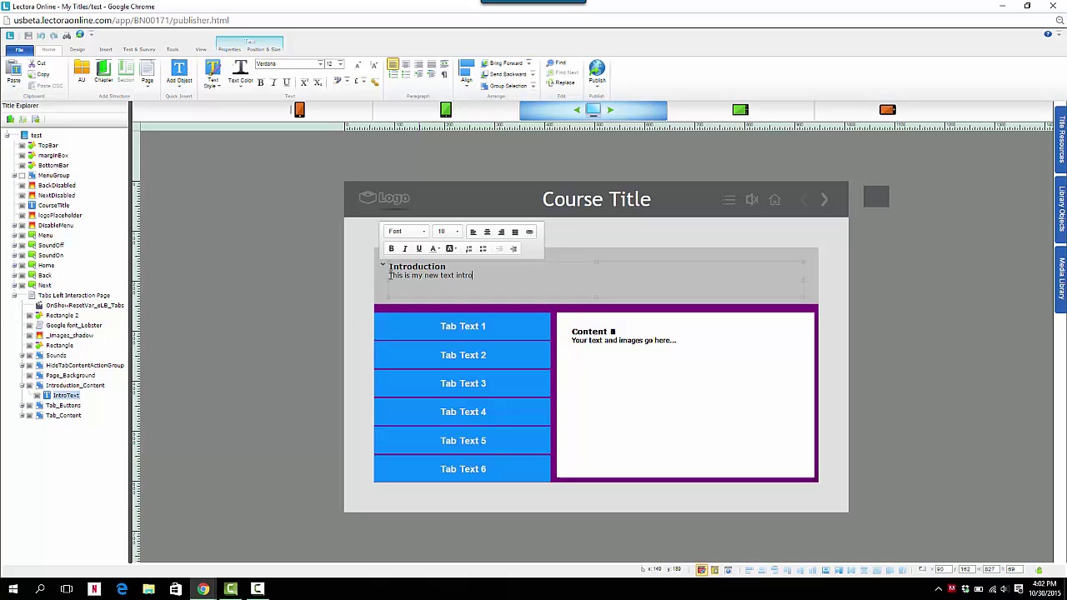
pyautogui.write('...')
# - Expand Tab_Content, hide Tab05_Content so Content 1 shows, and expand Tab01_Content
pyautogui.click(326, 323)
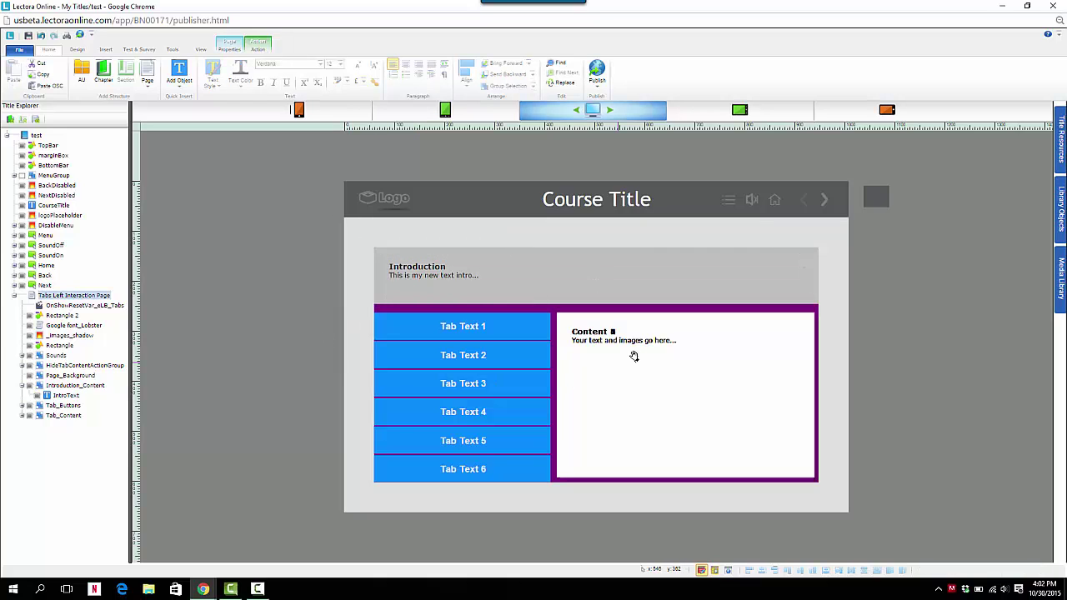
pyautogui.click(48, 396)
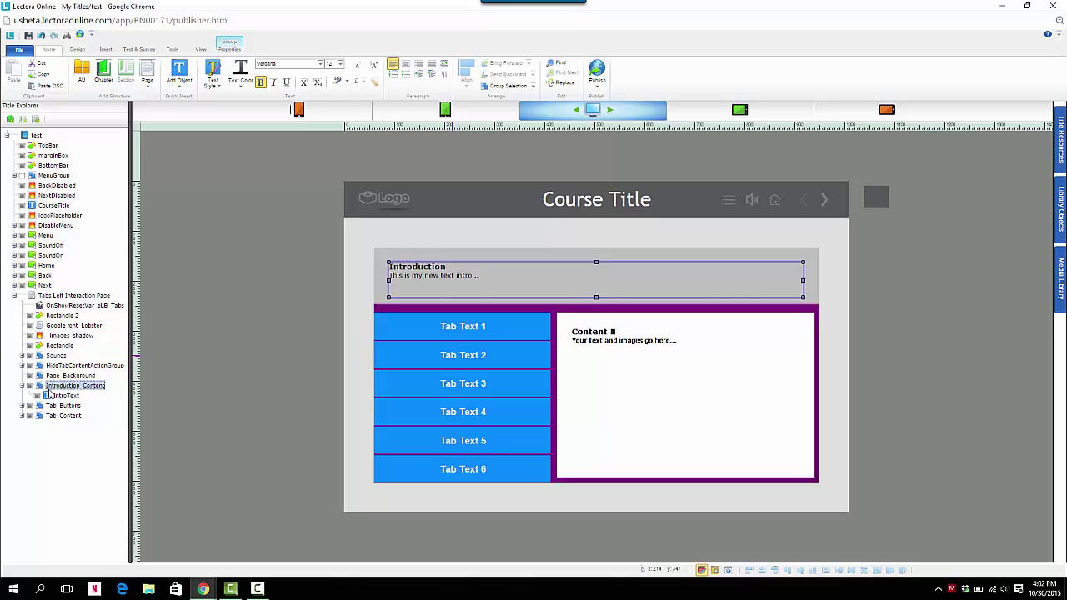
pyautogui.click(56, 406)
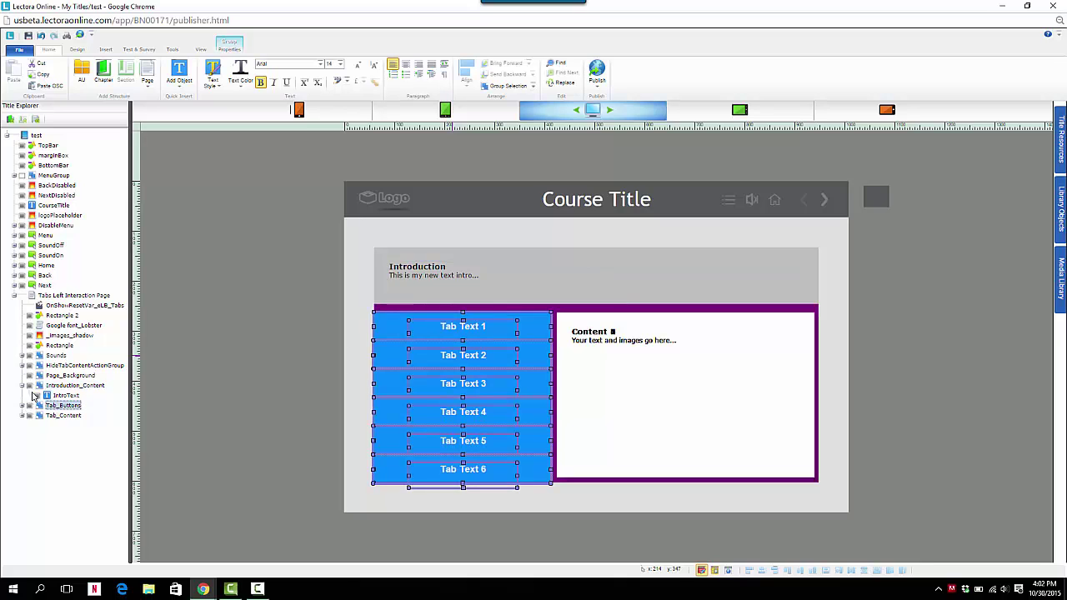
pyautogui.click(21, 416)
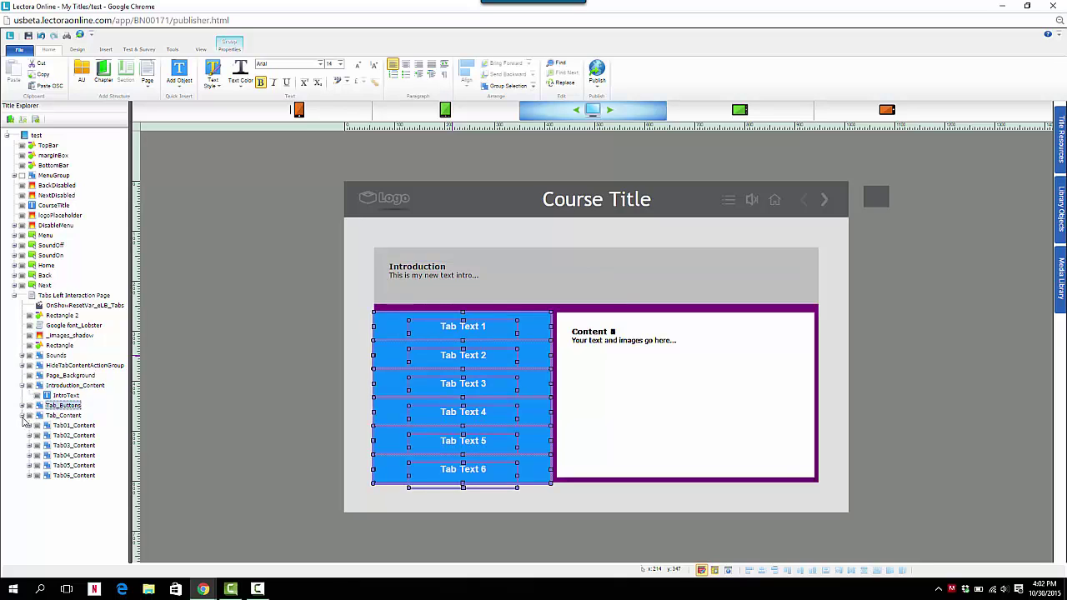
pyautogui.click(71, 426)
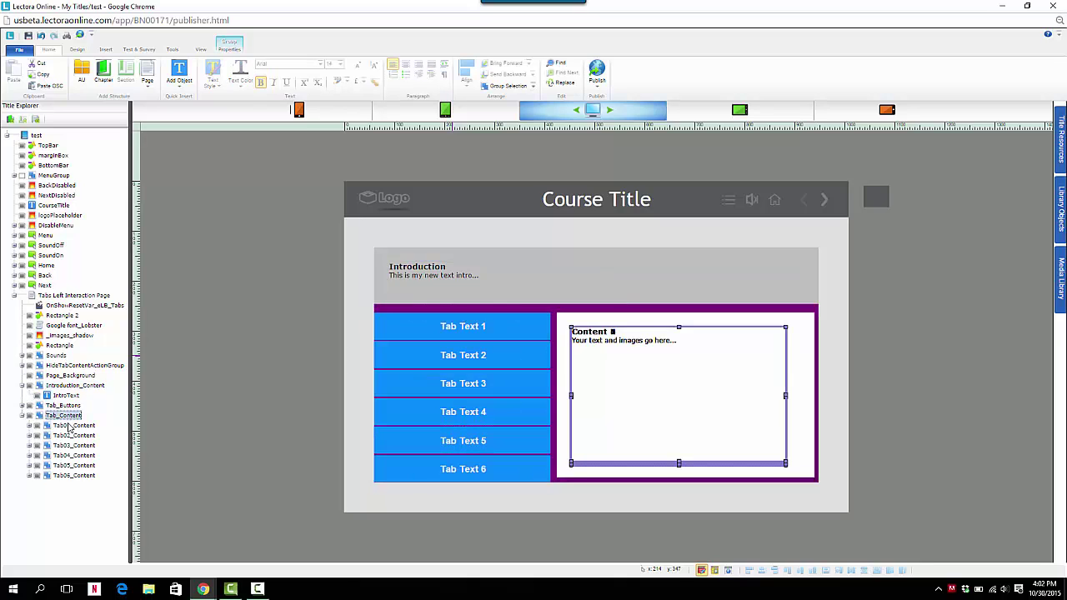
pyautogui.click(37, 465)
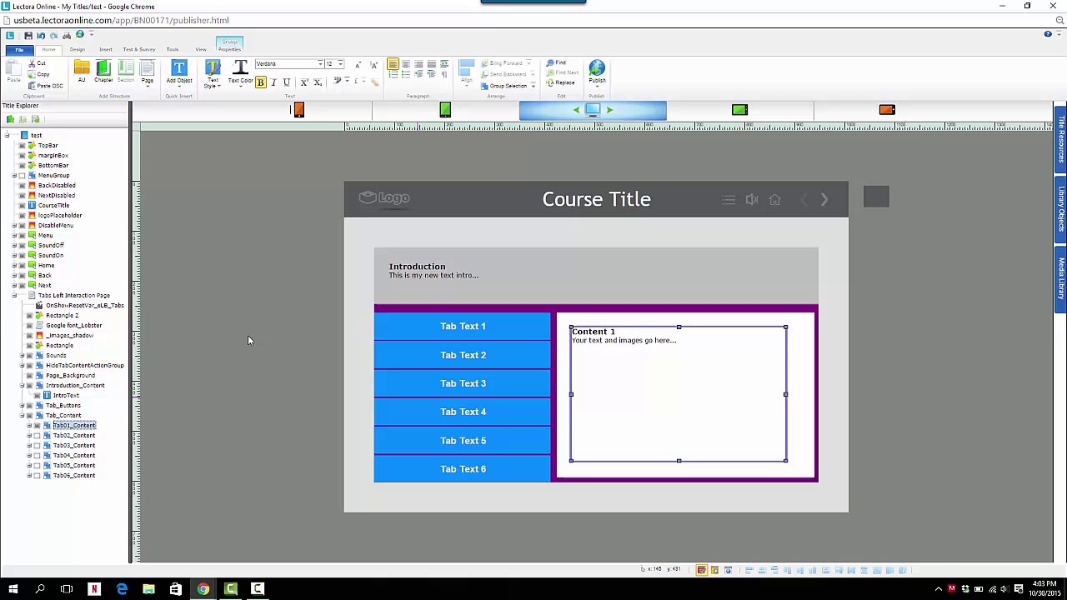
pyautogui.click(29, 425)
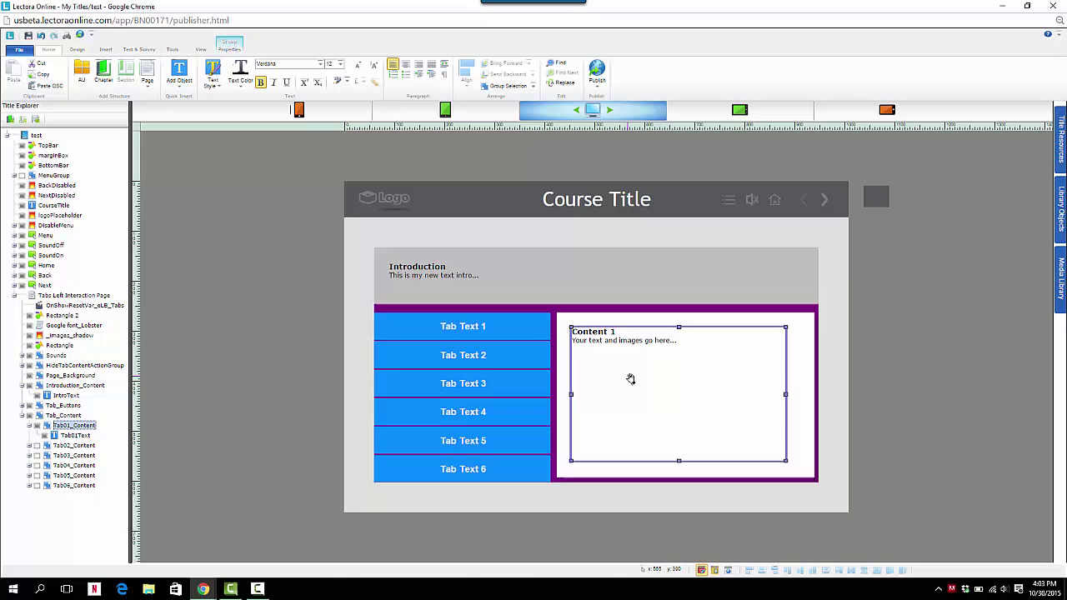
# - Drag Image-05 through Image-08 from the _images folder onto the Lectora canvas
pyautogui.click(151, 590)
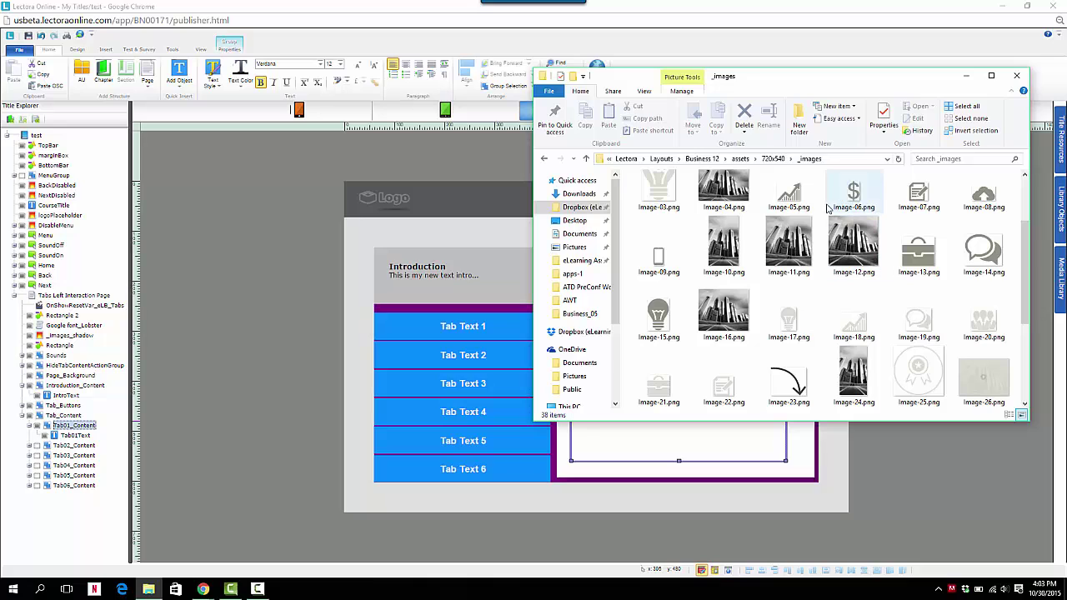
pyautogui.click(789, 193)
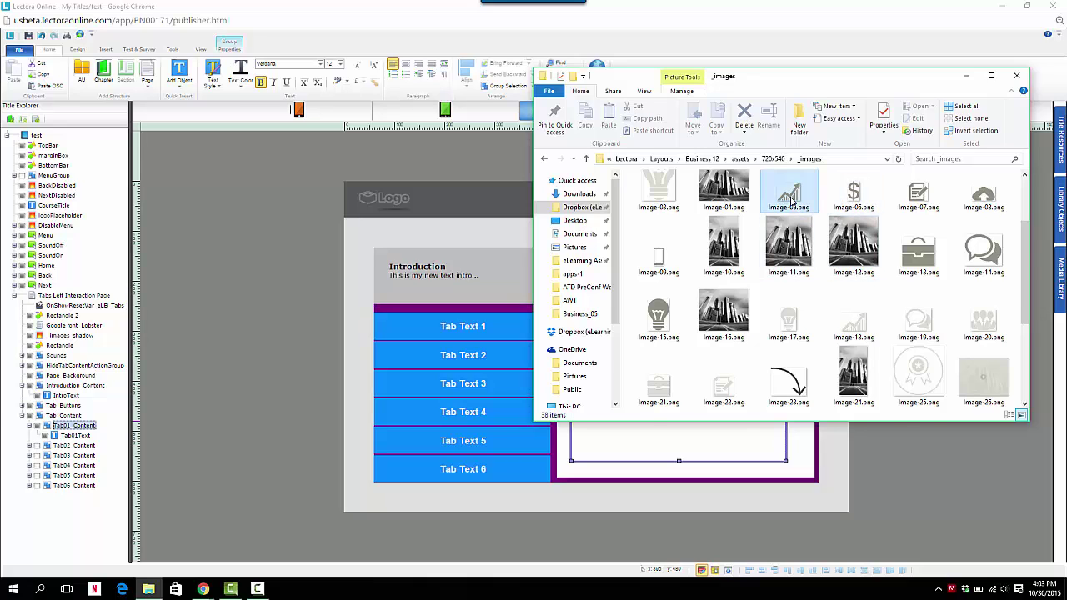
pyautogui.keyDown('shift'); pyautogui.click(918, 204); pyautogui.keyUp('shift')
pyautogui.keyDown('shift'); pyautogui.click(984, 205); pyautogui.keyUp('shift')
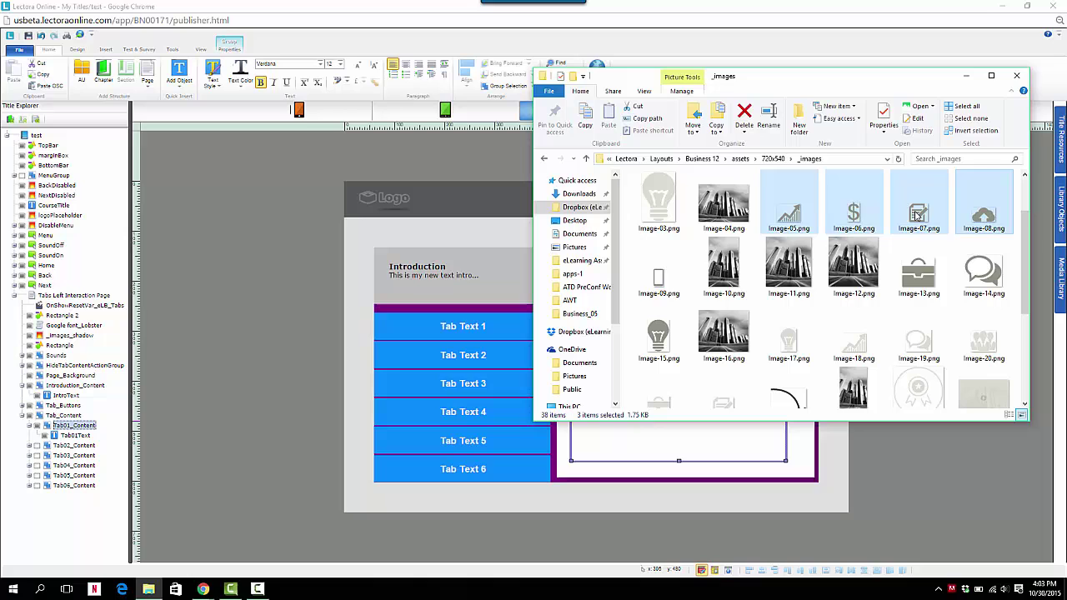
pyautogui.moveTo(806, 195); pyautogui.dragTo(359, 377)
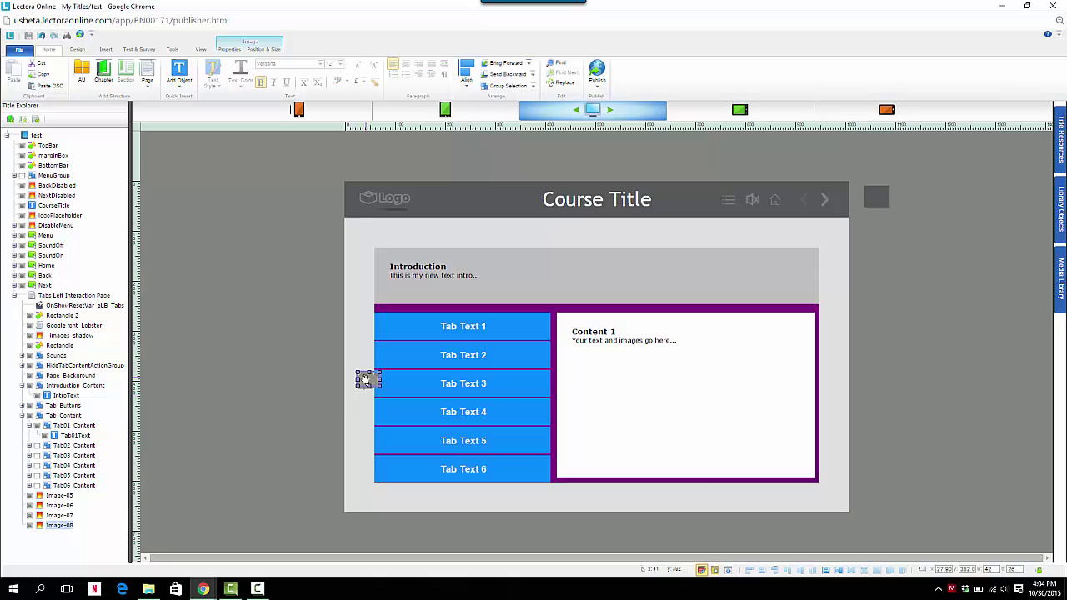
# - Column the cloud, notepad, dollar and chart icons at Content 1's right; narrow its text box
pyautogui.moveTo(367, 379); pyautogui.dragTo(790, 334)
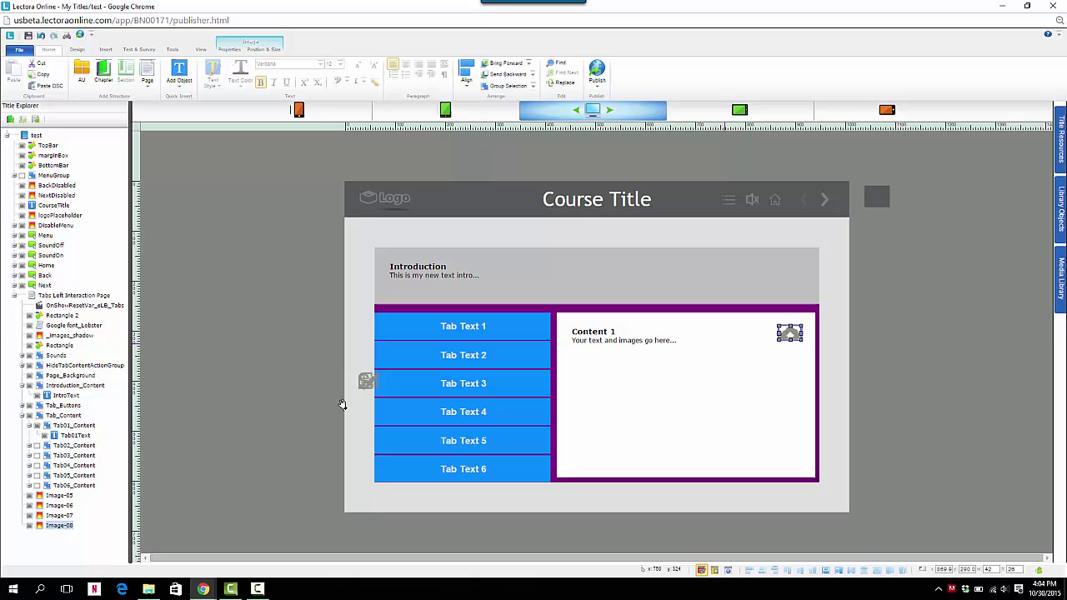
pyautogui.moveTo(366, 381); pyautogui.dragTo(796, 364)
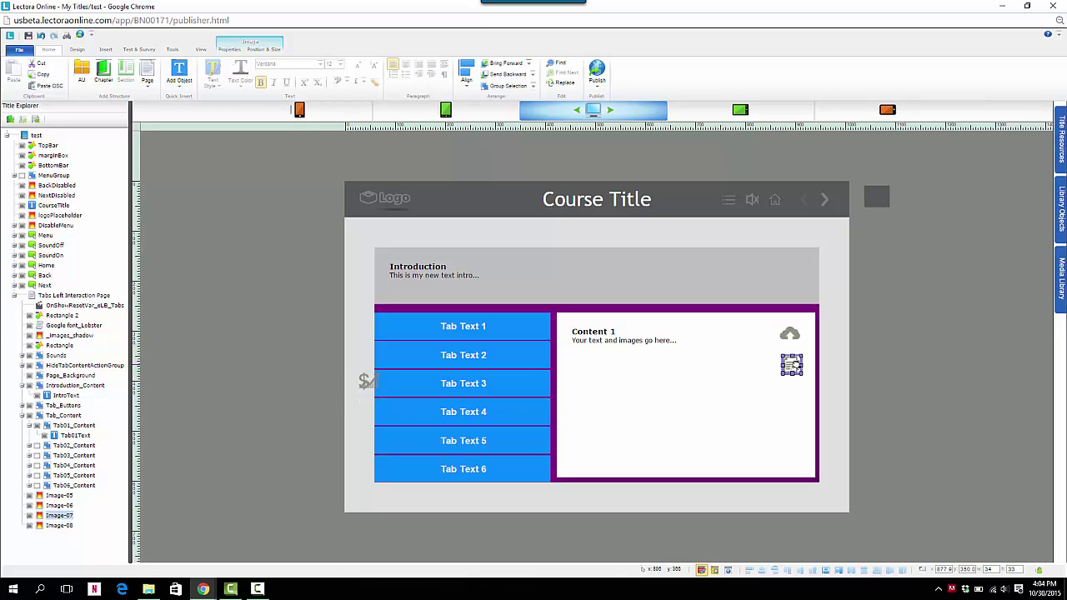
pyautogui.moveTo(365, 380); pyautogui.dragTo(803, 392)
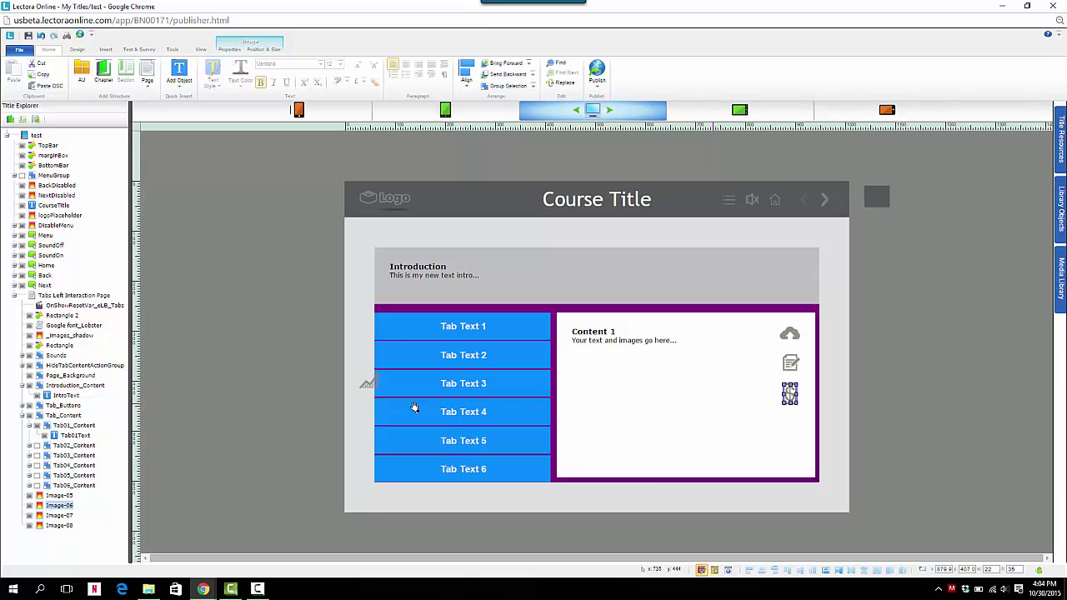
pyautogui.moveTo(368, 383); pyautogui.dragTo(794, 434)
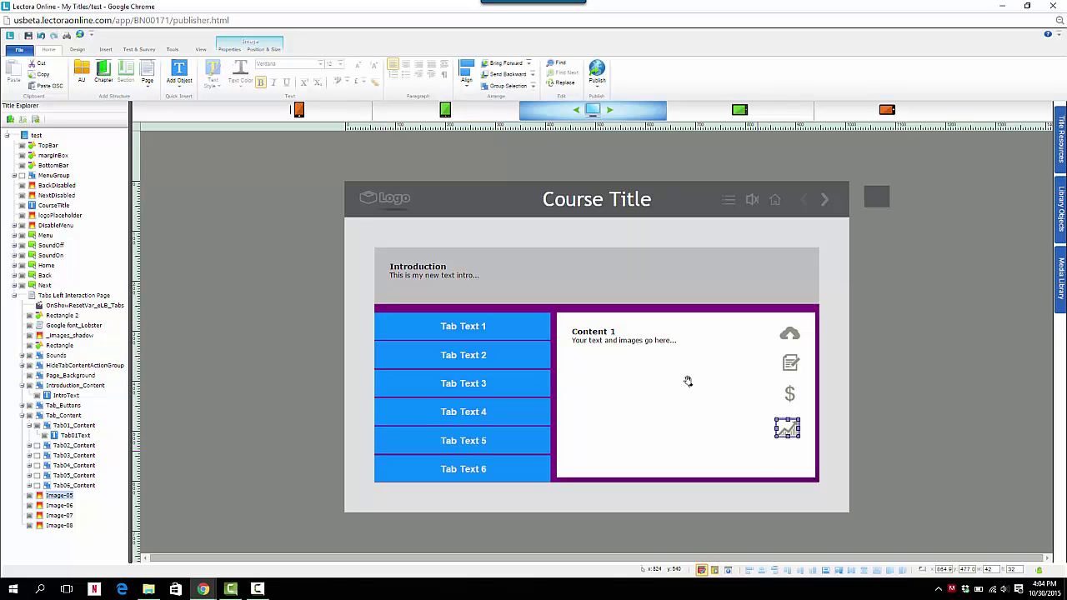
pyautogui.click(664, 336)
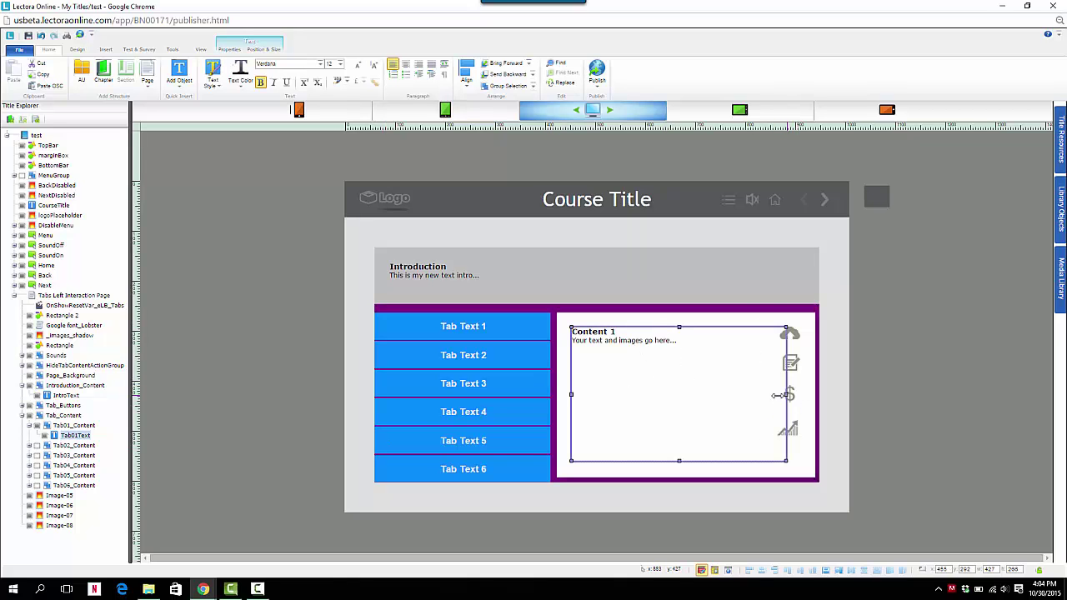
pyautogui.moveTo(784, 395); pyautogui.dragTo(760, 396)
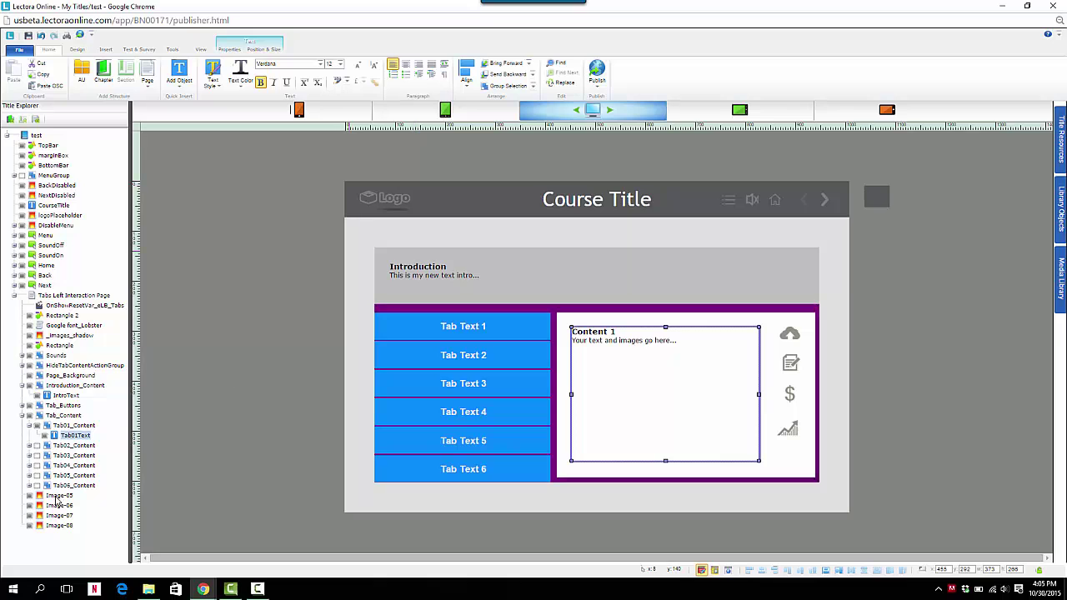
# - Nest Image-05 through Image-08 under Tab01_Content, check Tab02_Content, and reselect the Tab01_Content group
pyautogui.click(58, 496)
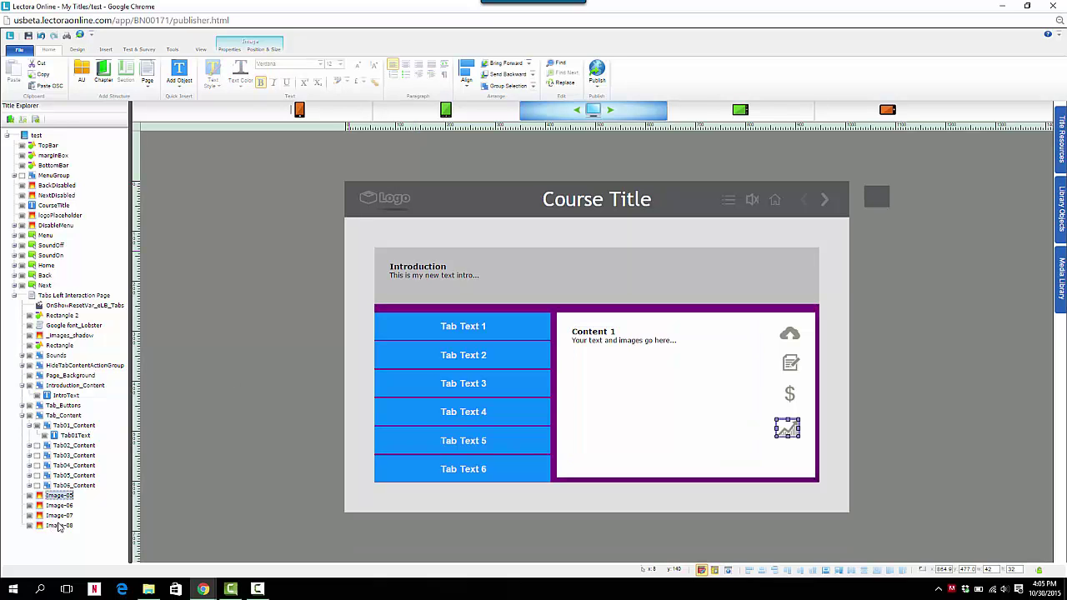
pyautogui.keyDown('shift'); pyautogui.click(58, 525); pyautogui.keyUp('shift')
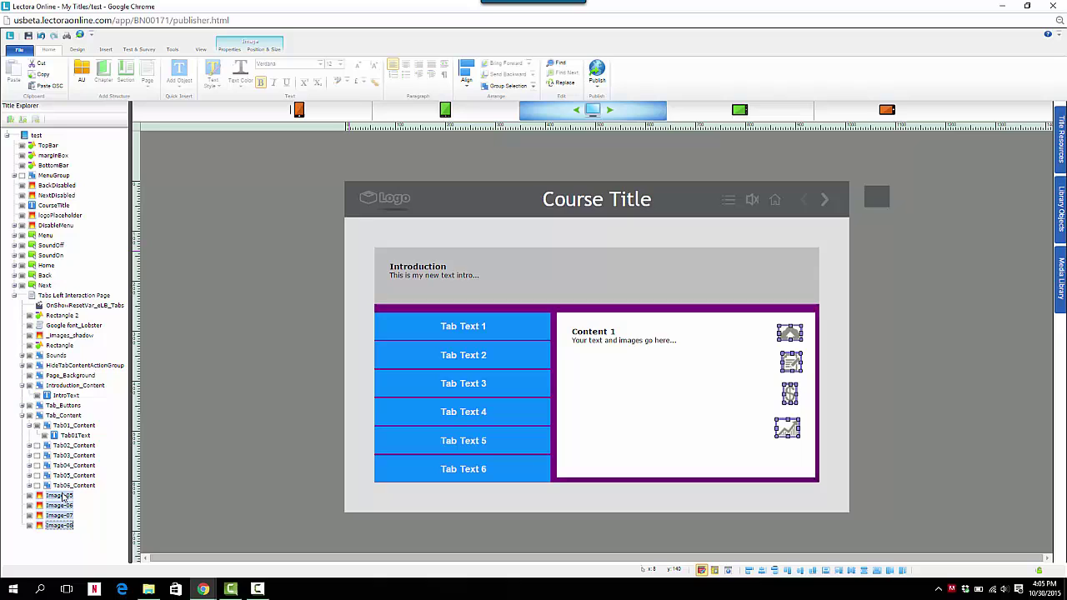
pyautogui.moveTo(62, 496); pyautogui.dragTo(73, 434)
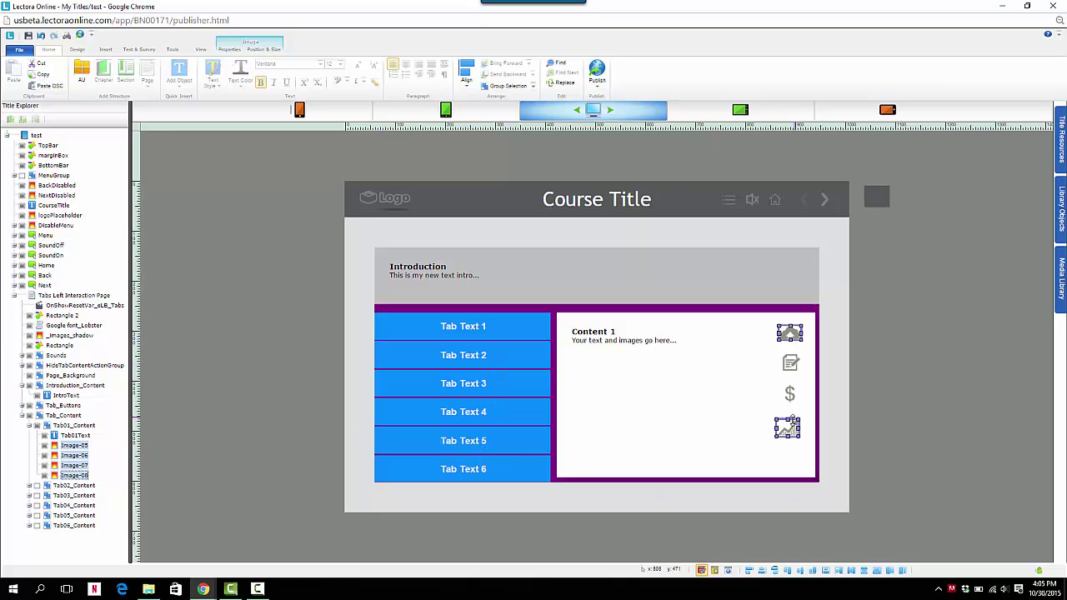
pyautogui.click(65, 485)
pyautogui.click(30, 485)
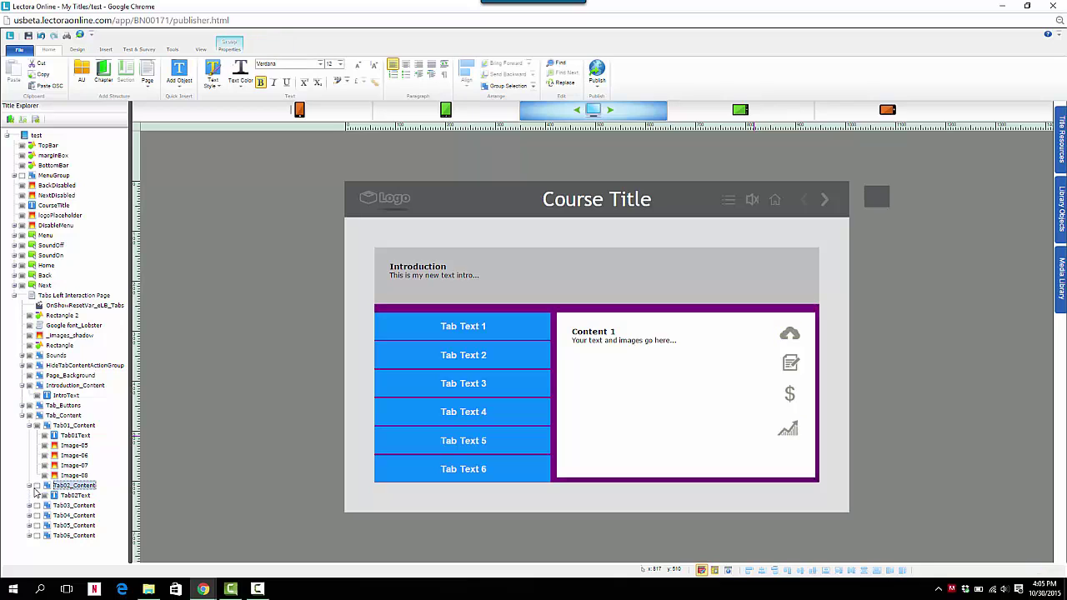
pyautogui.click(74, 426)
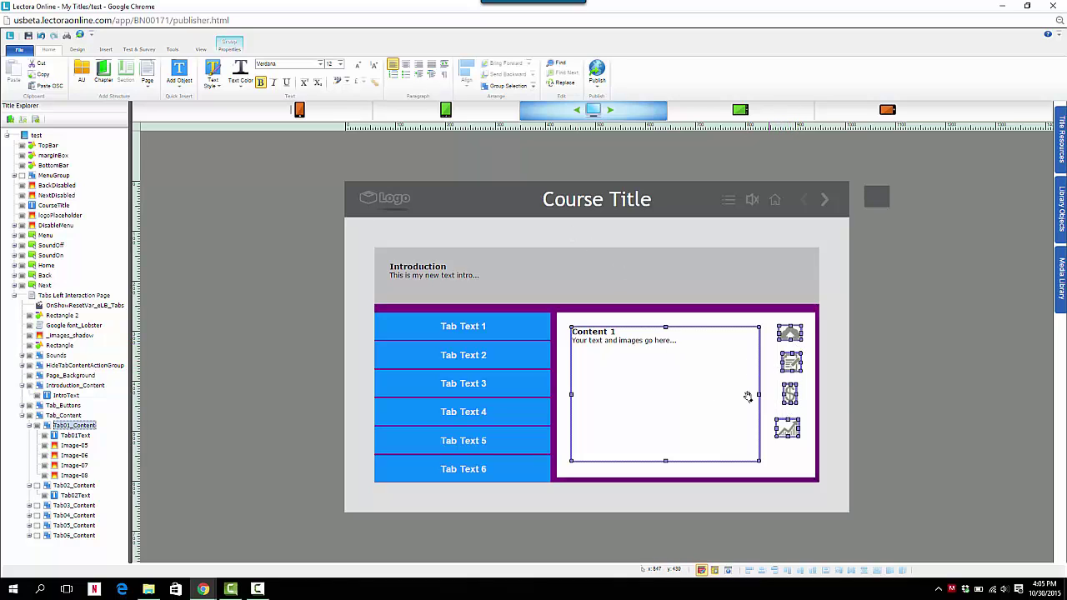
# - Change the device view from Desktop to Tablet, briefly toggling back to Desktop first
pyautogui.click(719, 120)
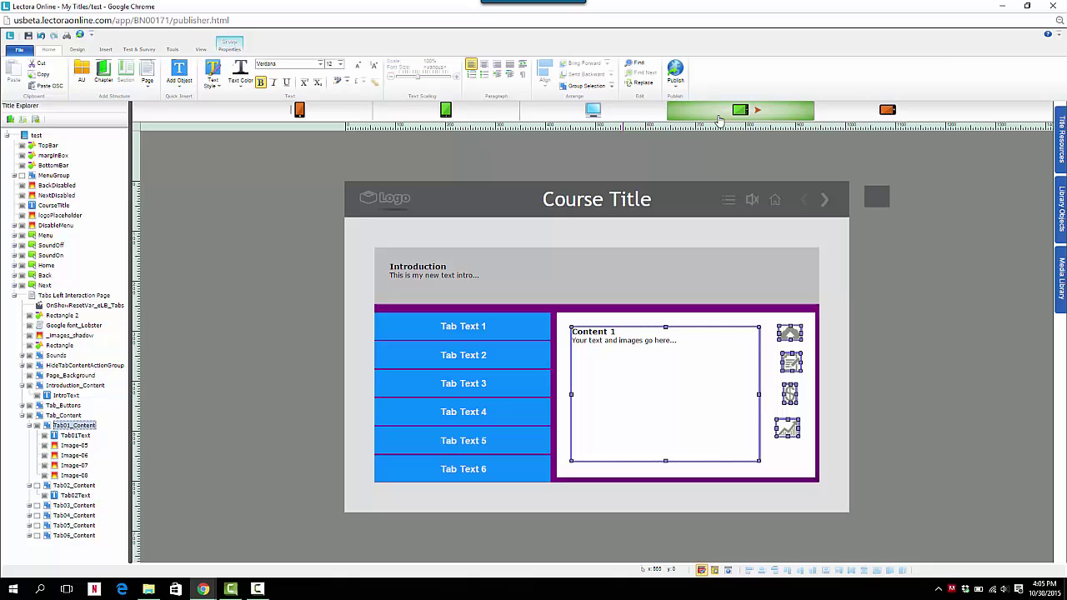
pyautogui.click(627, 121)
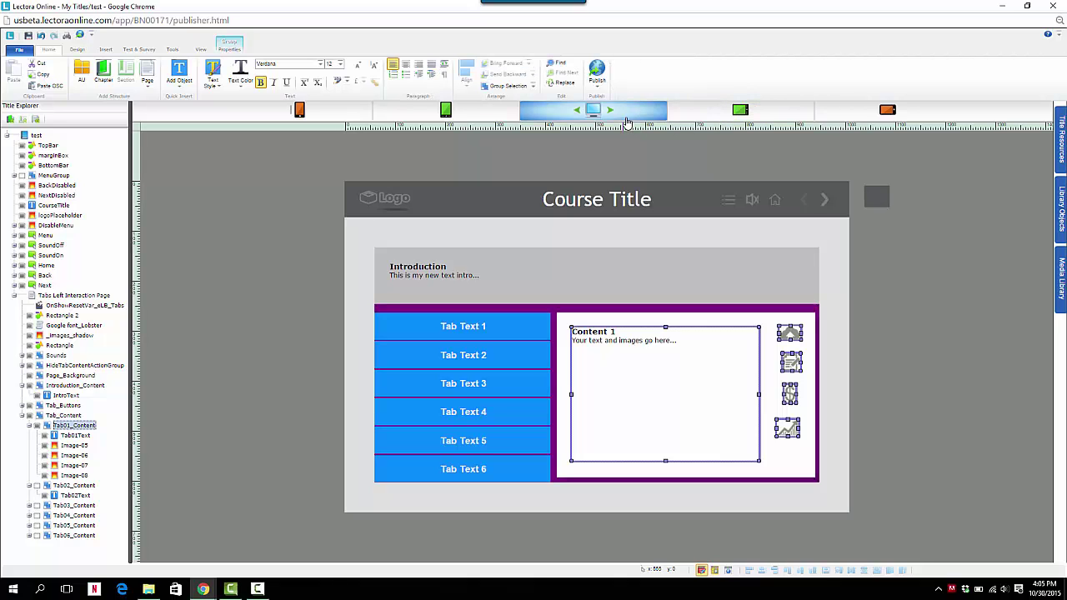
pyautogui.click(699, 120)
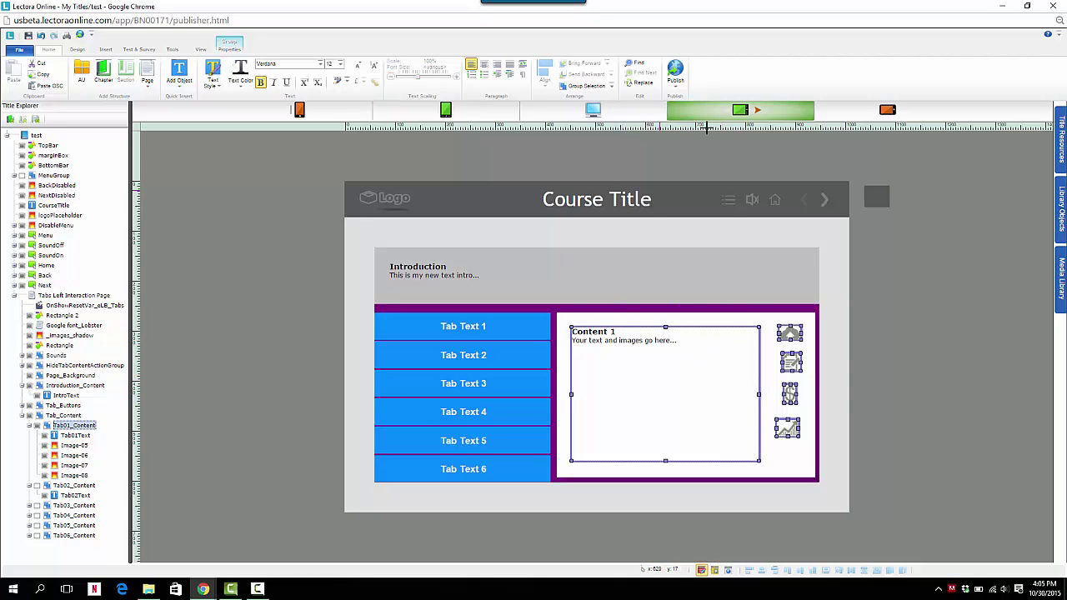
# - In Tablet Landscape, drag the Content 1 text box's right edge in to narrow it
pyautogui.click(858, 114)
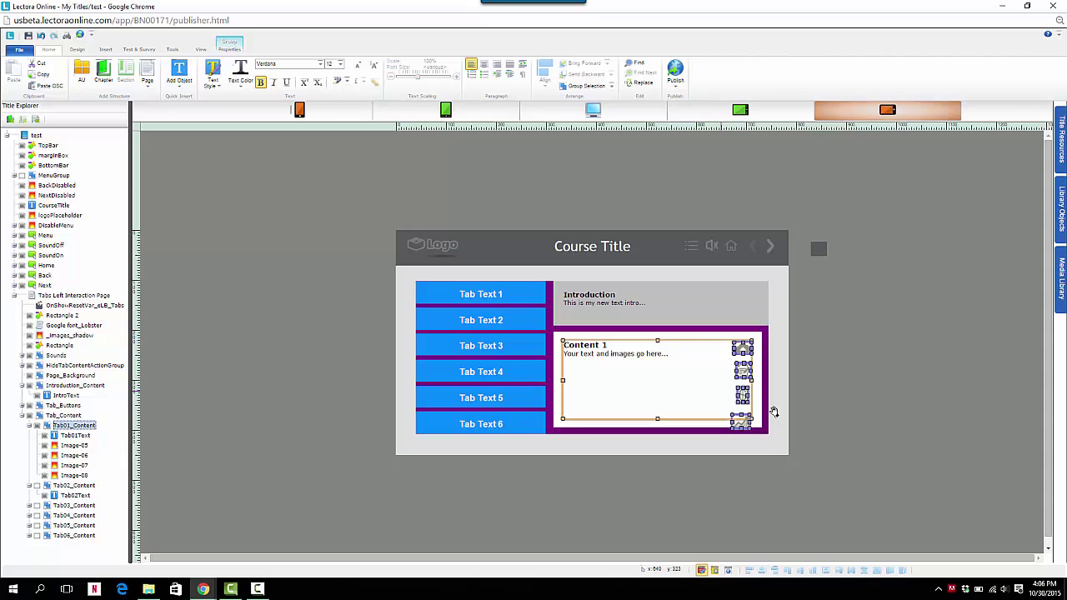
pyautogui.click(774, 412)
pyautogui.click(715, 348)
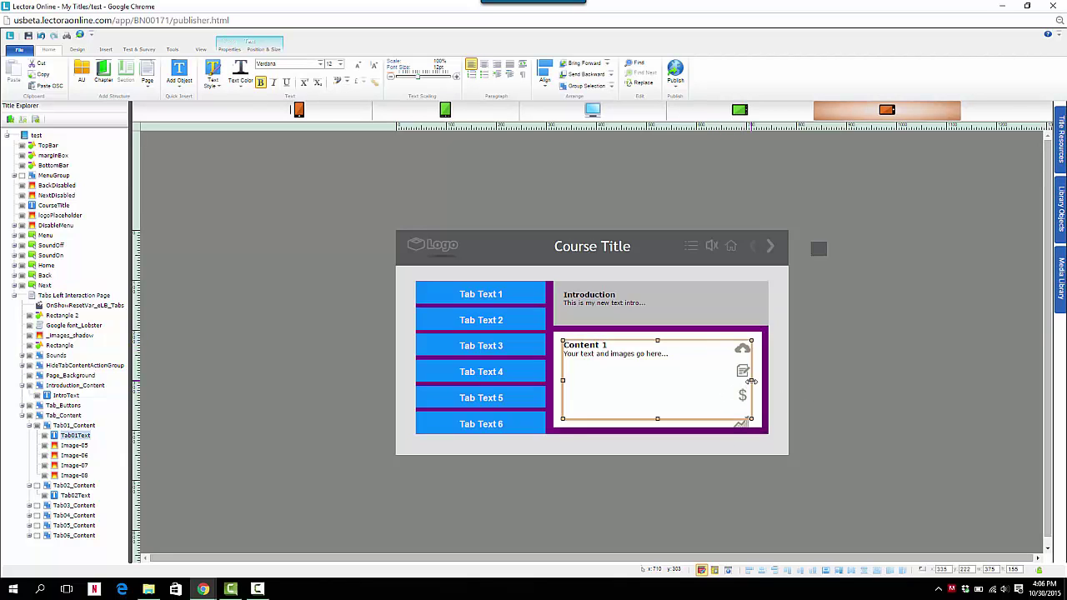
pyautogui.moveTo(753, 382); pyautogui.dragTo(725, 382)
# - Nudge the chart icon up, then space the four icons evenly vertically
pyautogui.click(742, 350)
pyautogui.click(741, 421)
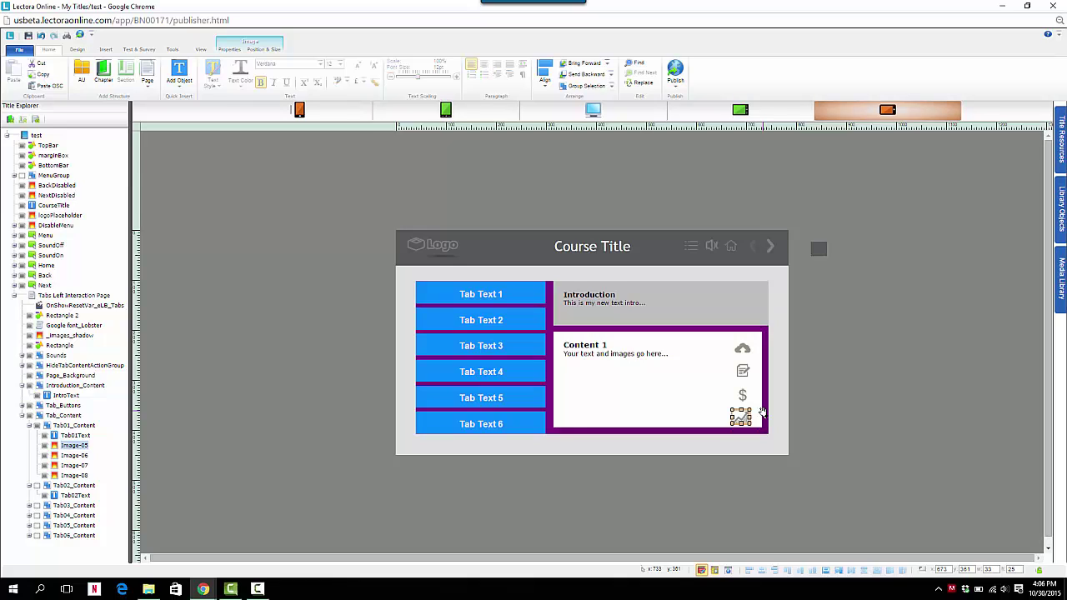
pyautogui.press('Up')
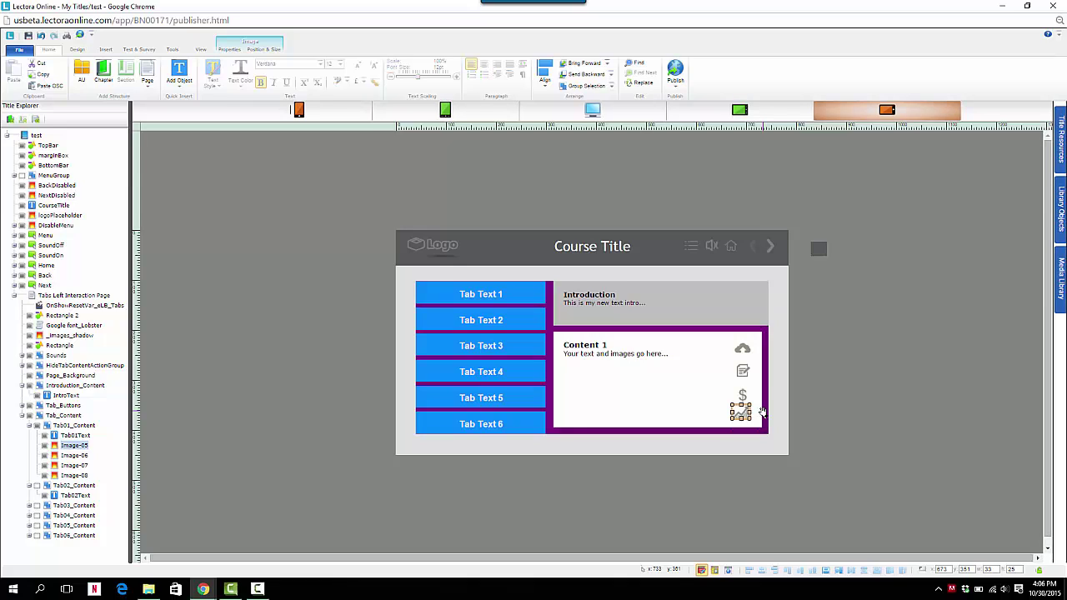
pyautogui.keyDown('ctrl'); pyautogui.click(741, 349); pyautogui.keyUp('ctrl')
pyautogui.keyDown('ctrl'); pyautogui.click(742, 369); pyautogui.keyUp('ctrl')
pyautogui.keyDown('ctrl'); pyautogui.click(742, 395); pyautogui.keyUp('ctrl')
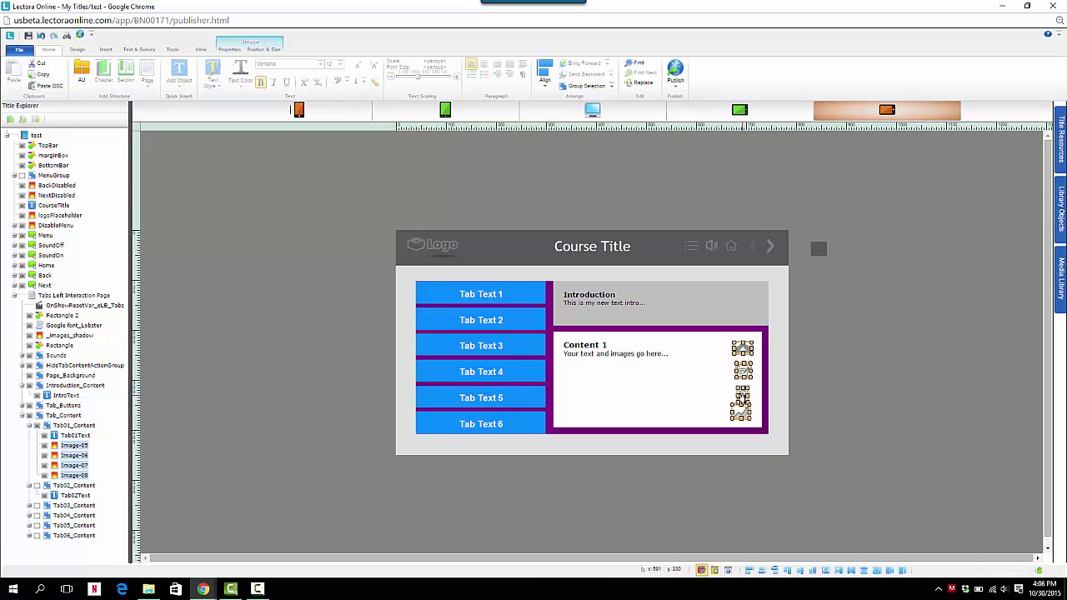
pyautogui.click(546, 75)
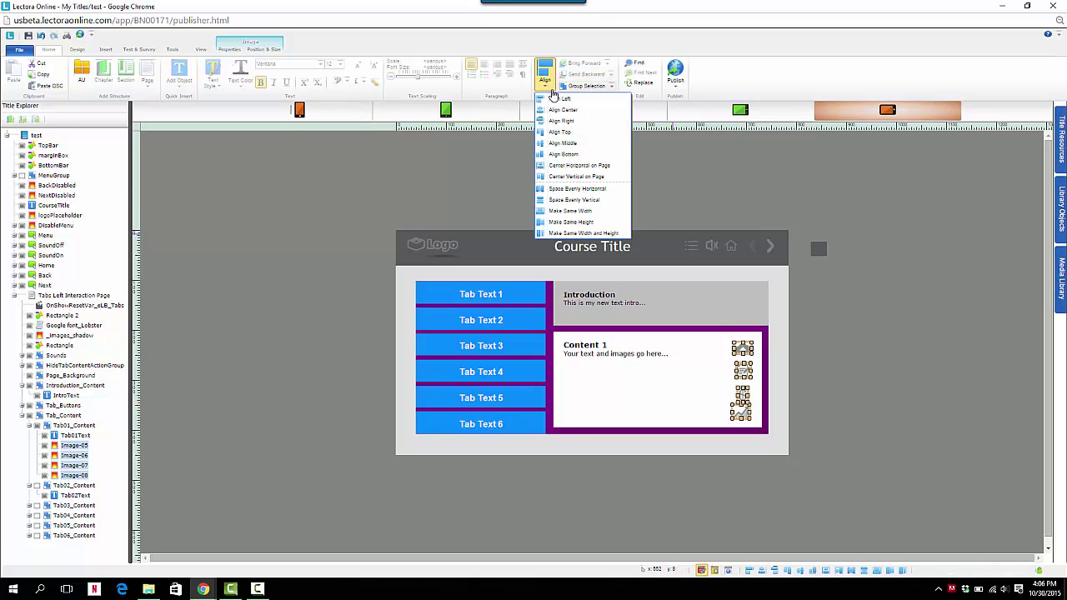
pyautogui.click(579, 201)
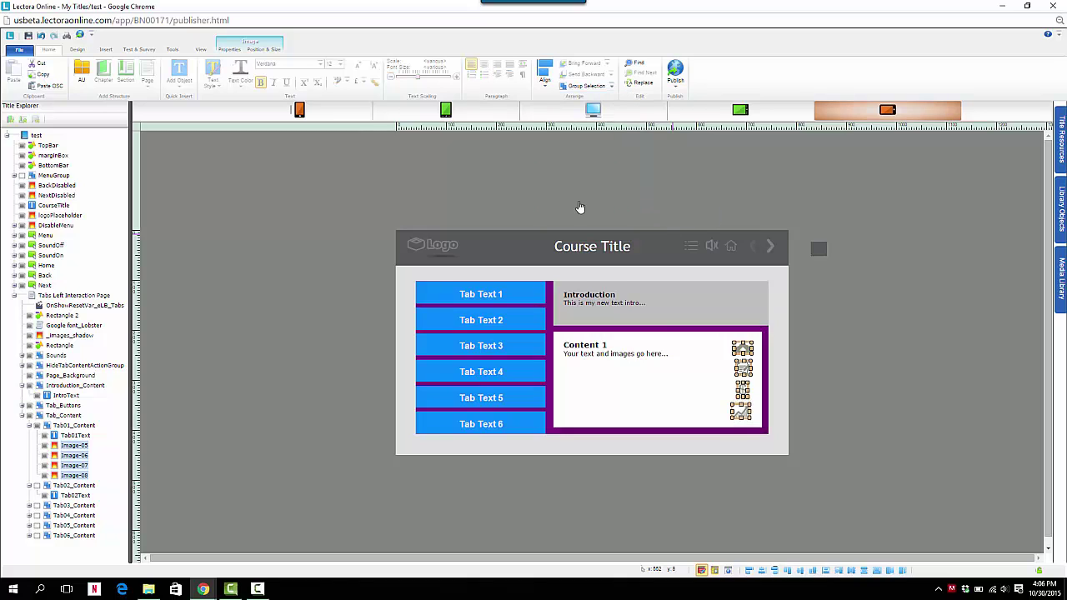
pyautogui.click(819, 412)
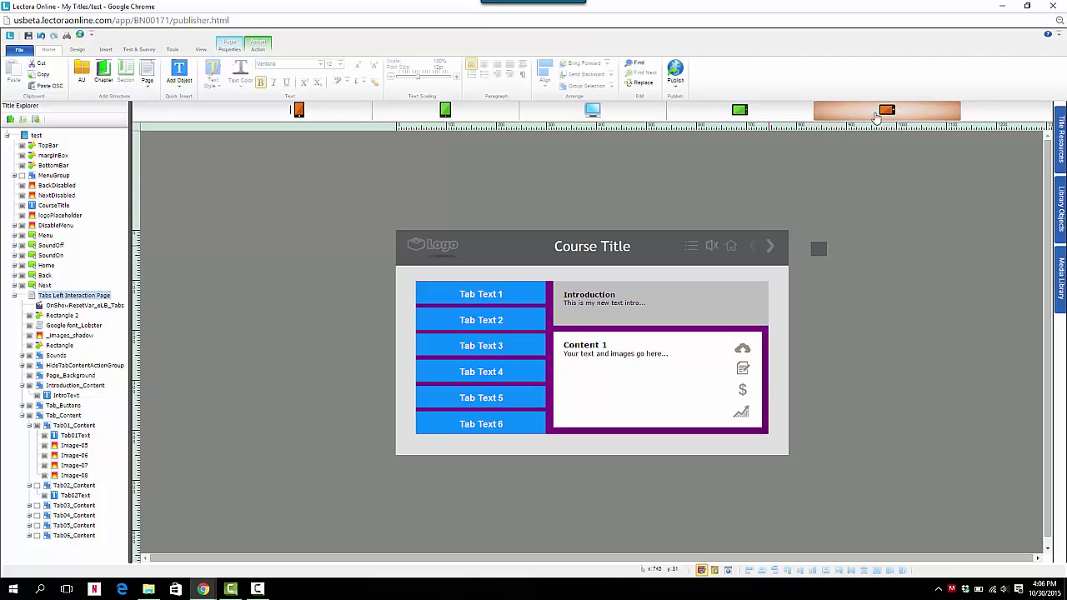
# - In the portrait layout, move the cloud, notepad, dollar and chart icons into a row below Content 1
pyautogui.click(464, 114)
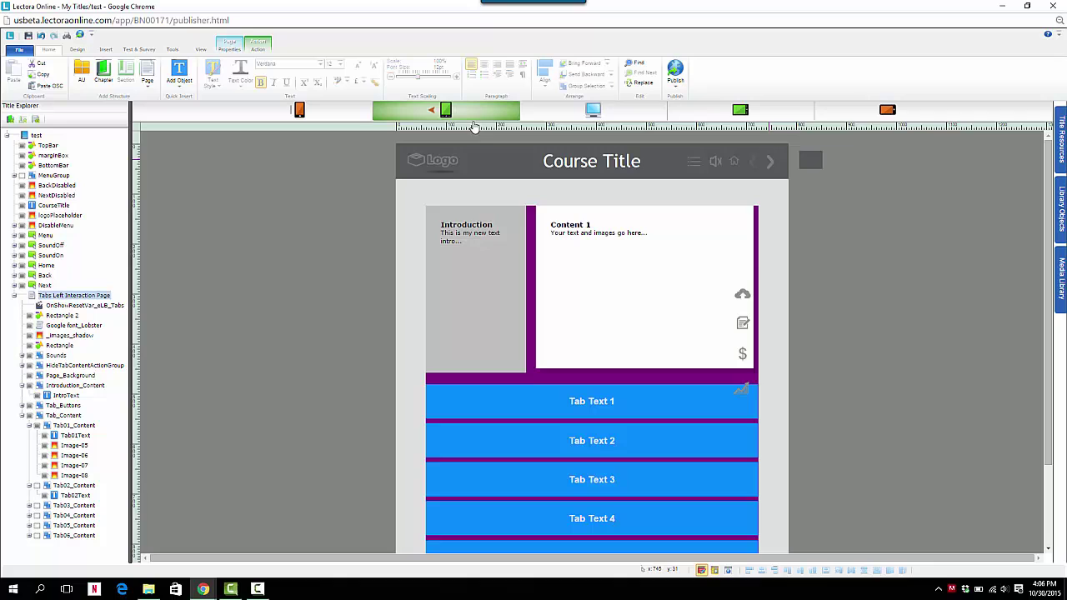
pyautogui.click(742, 295)
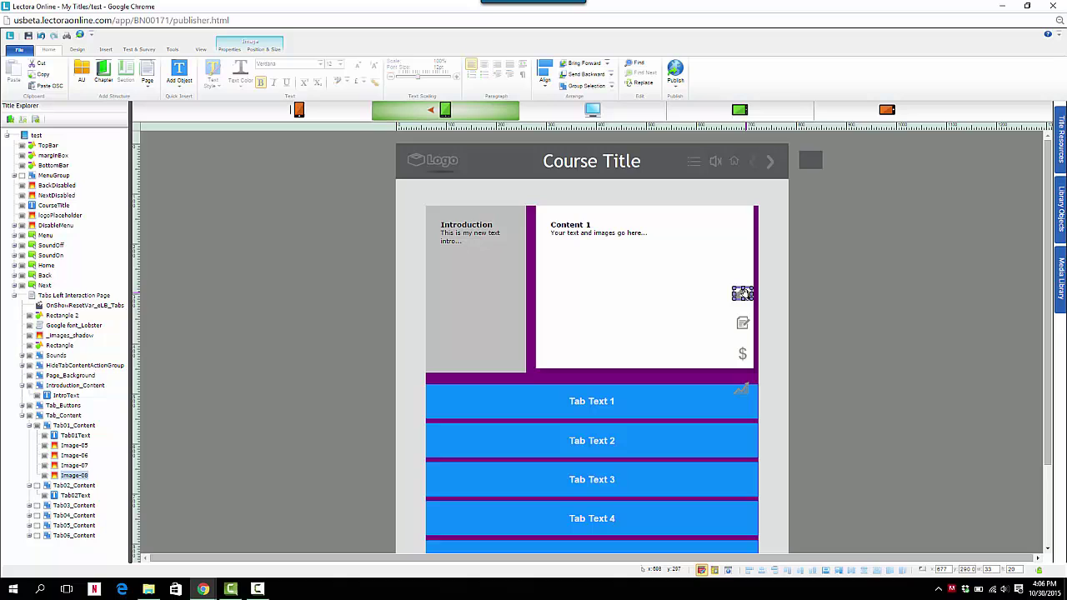
pyautogui.moveTo(743, 295); pyautogui.dragTo(565, 343)
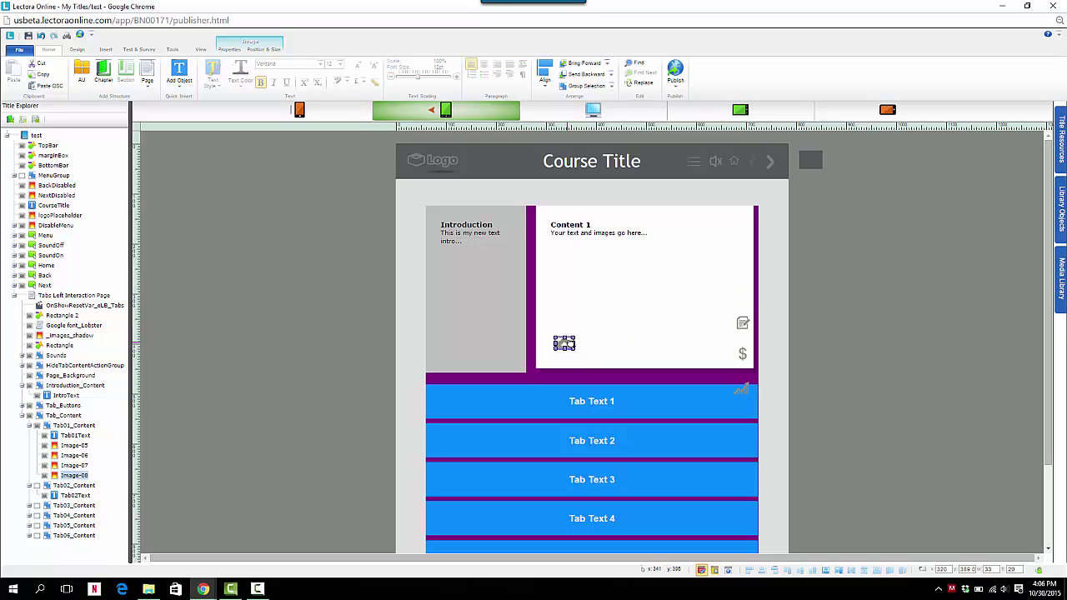
pyautogui.click(743, 324)
pyautogui.moveTo(743, 323); pyautogui.dragTo(618, 345)
pyautogui.click(742, 354)
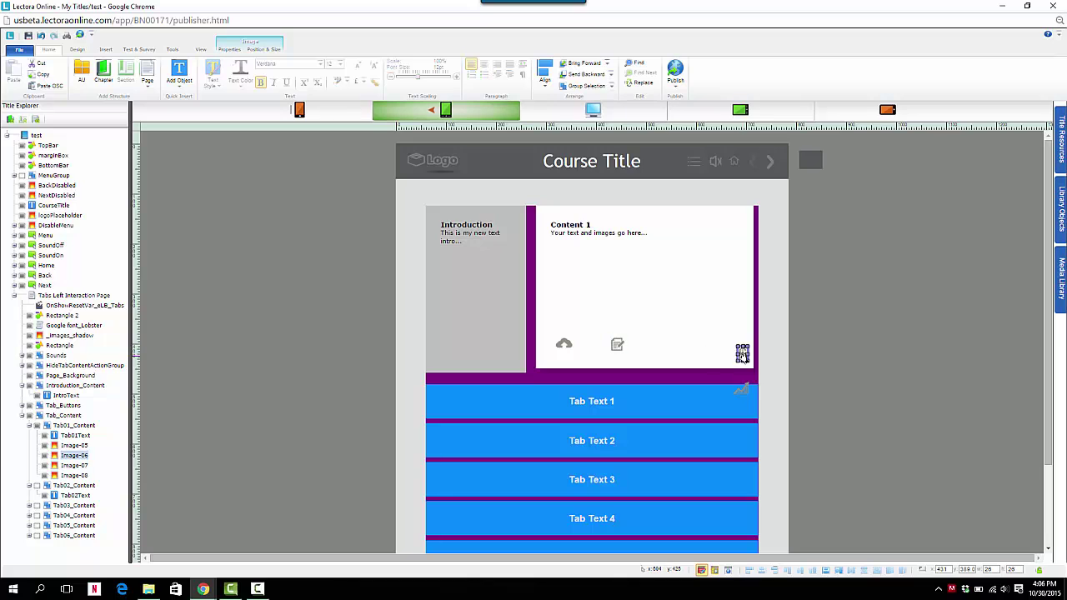
pyautogui.moveTo(742, 353); pyautogui.dragTo(666, 344)
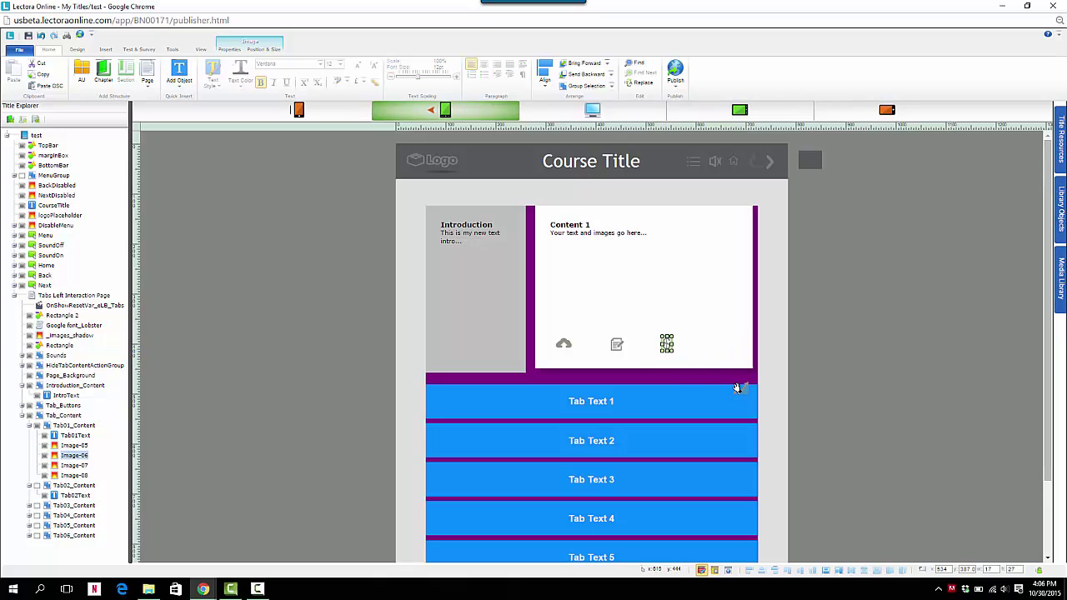
pyautogui.click(740, 390)
pyautogui.moveTo(741, 392); pyautogui.dragTo(734, 351)
# - Space the four icons evenly left to right and align them on one row
pyautogui.keyDown('shift'); pyautogui.click(667, 344); pyautogui.keyUp('shift')
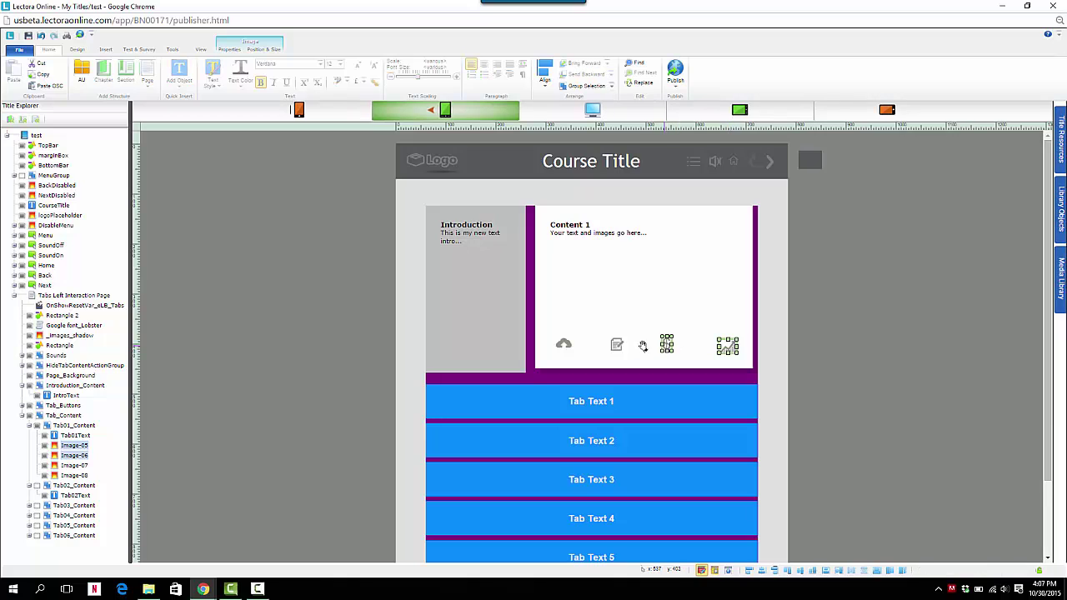
pyautogui.keyDown('shift'); pyautogui.click(614, 345); pyautogui.keyUp('shift')
pyautogui.keyDown('shift'); pyautogui.click(564, 348); pyautogui.keyUp('shift')
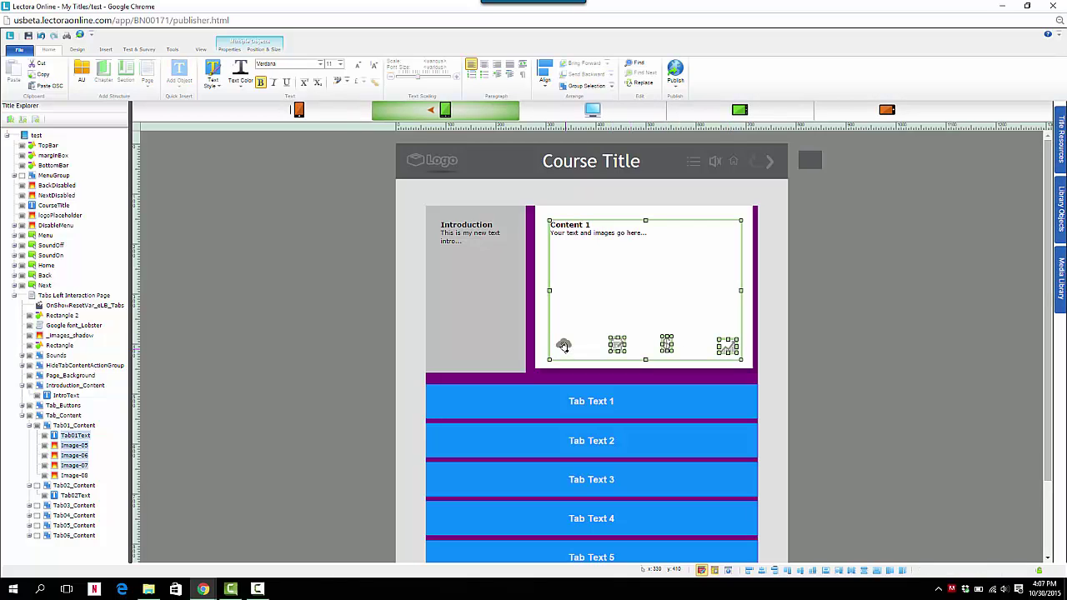
pyautogui.keyDown('shift'); pyautogui.click(563, 345); pyautogui.keyUp('shift')
pyautogui.keyDown('shift'); pyautogui.click(564, 344); pyautogui.keyUp('shift')
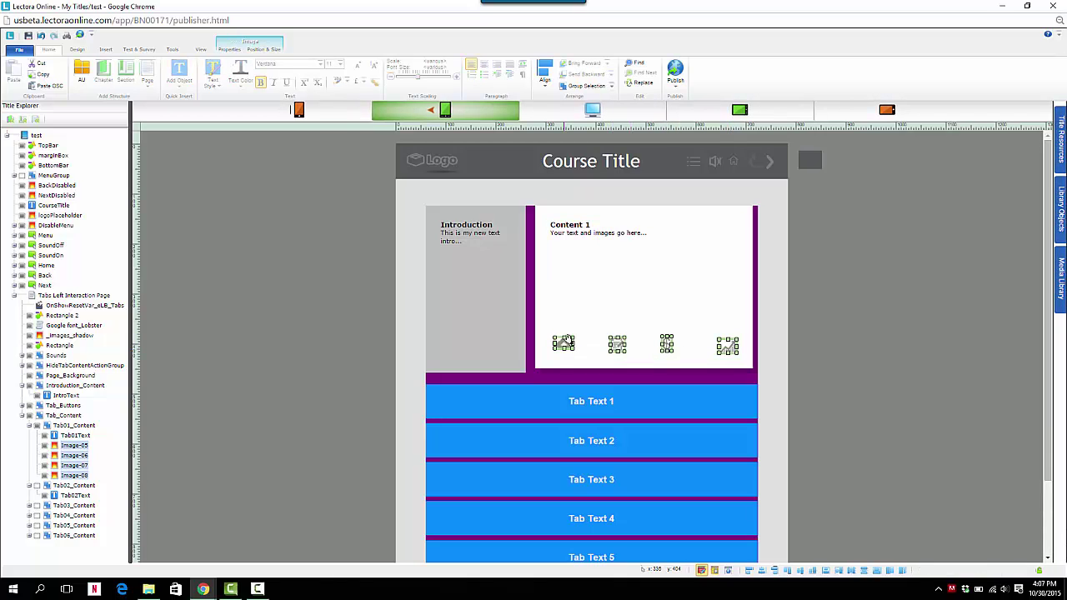
pyautogui.click(544, 76)
pyautogui.click(557, 190)
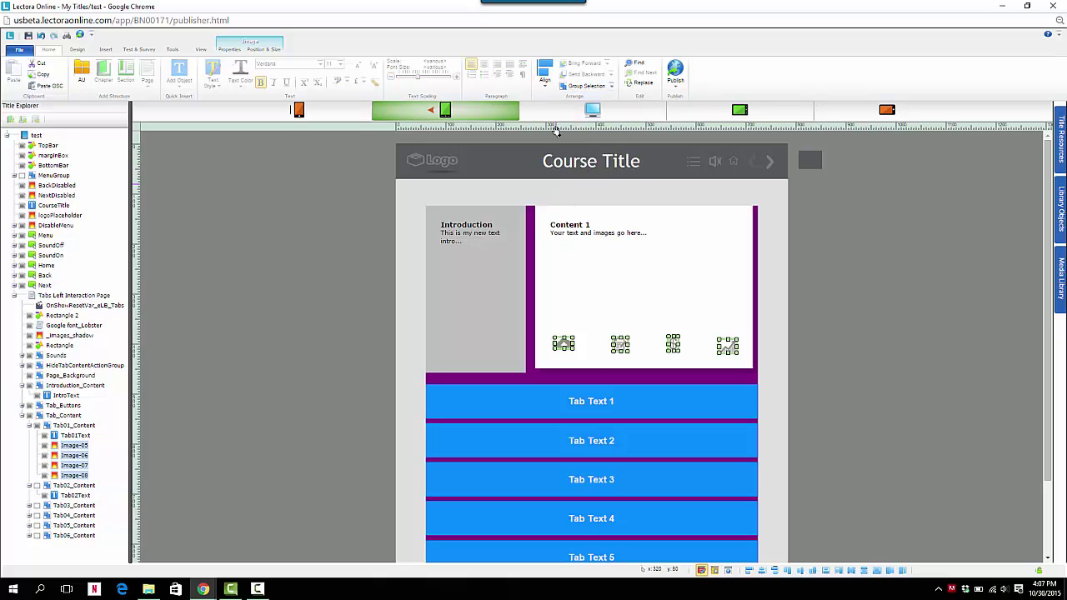
pyautogui.click(546, 79)
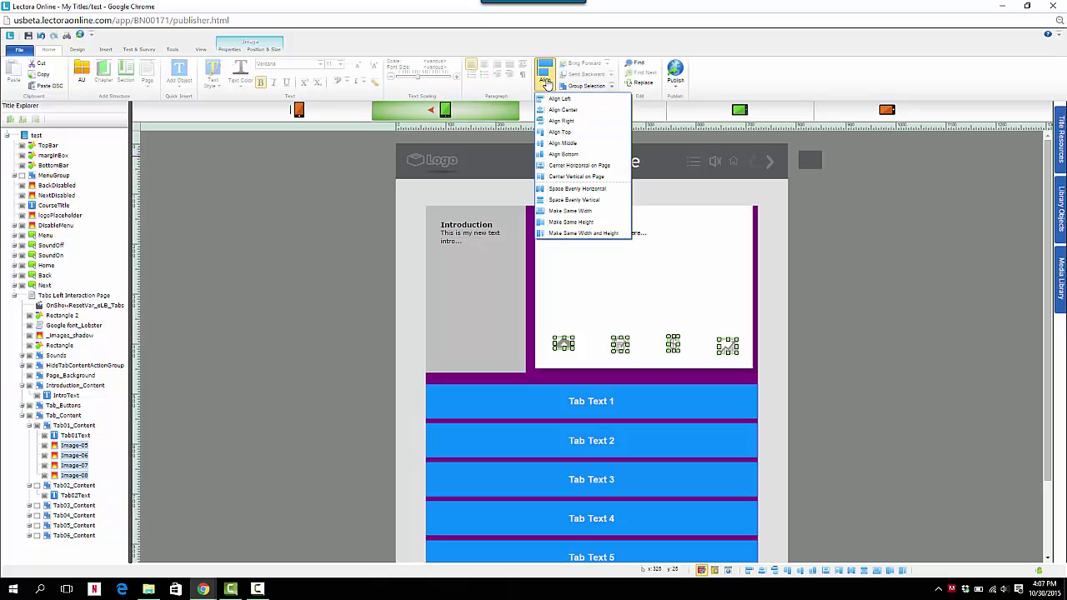
pyautogui.click(555, 144)
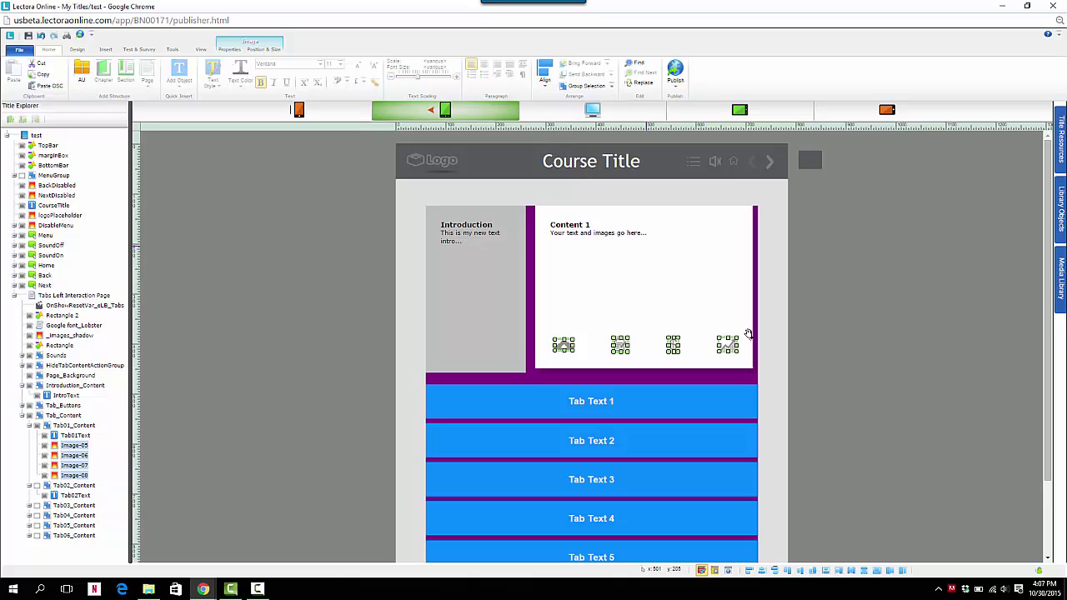
pyautogui.click(892, 341)
# - Drag the Content 1 text box's bottom edge up so it ends above the icons
pyautogui.click(633, 260)
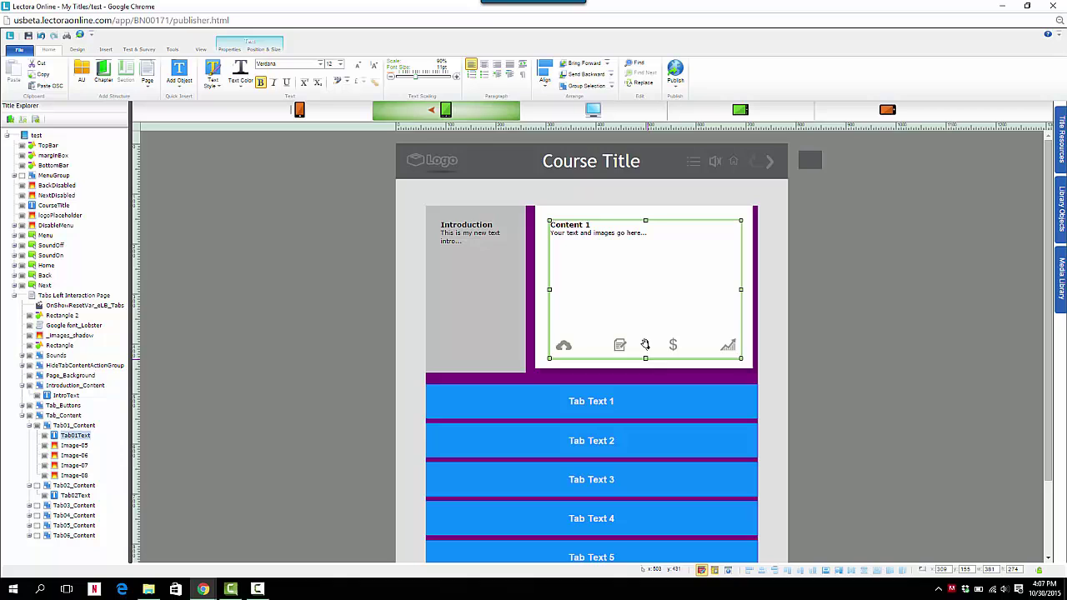
pyautogui.moveTo(647, 360); pyautogui.dragTo(645, 327)
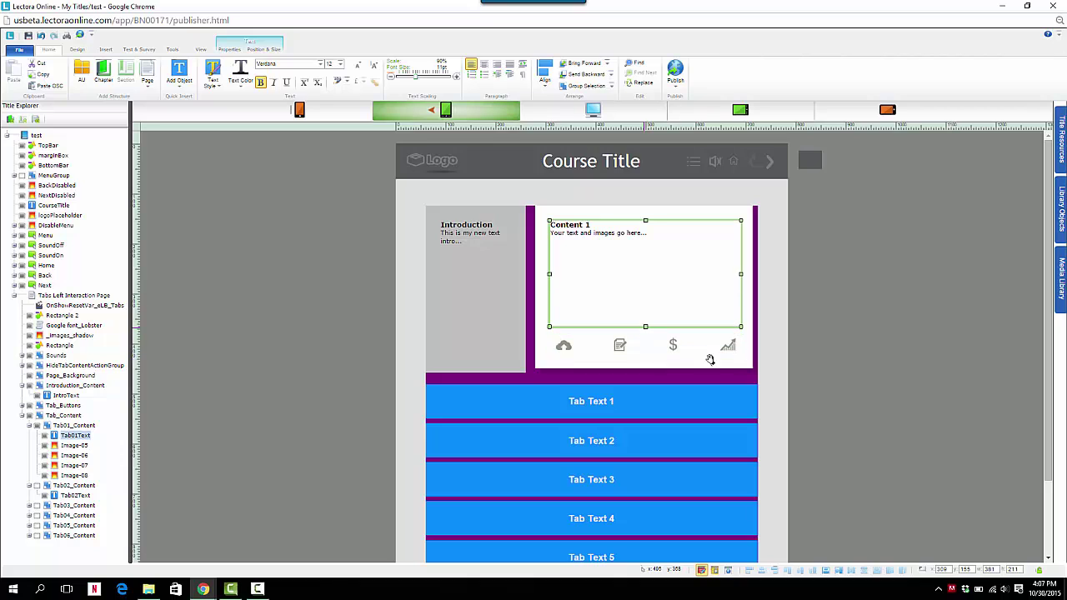
pyautogui.click(808, 336)
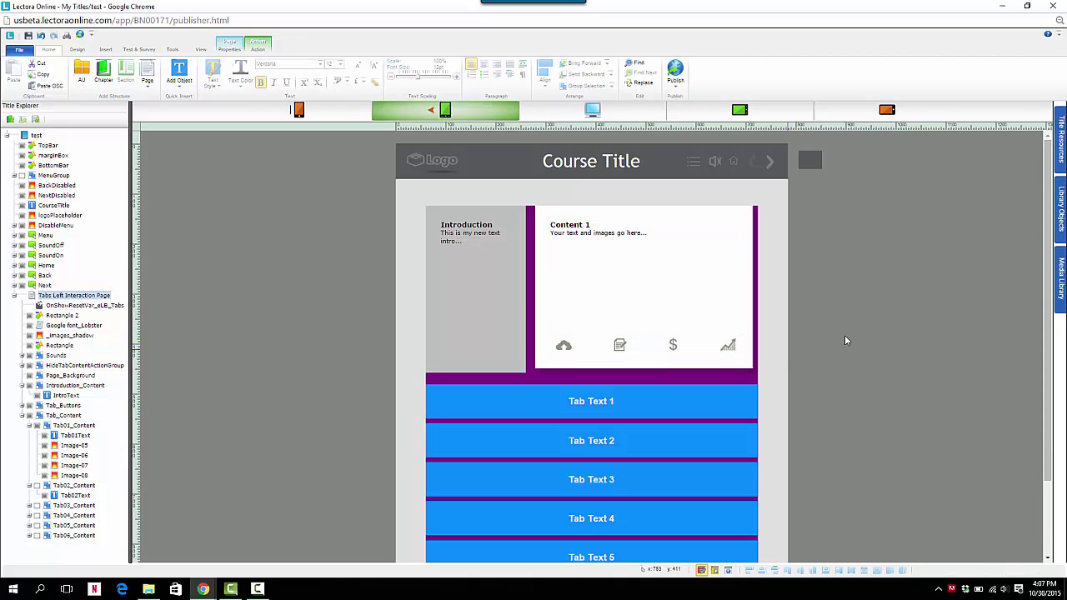
# - In Phone Portrait, drag the cloud, edit, chart and $ icons into a row along Content 1's bottom
pyautogui.click(322, 119)
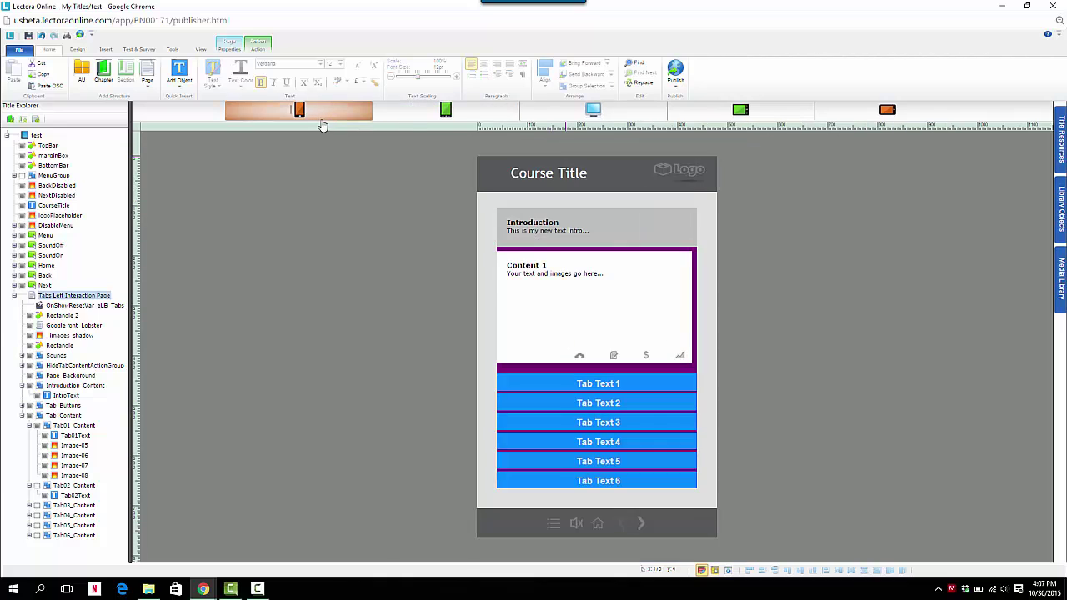
pyautogui.click(580, 356)
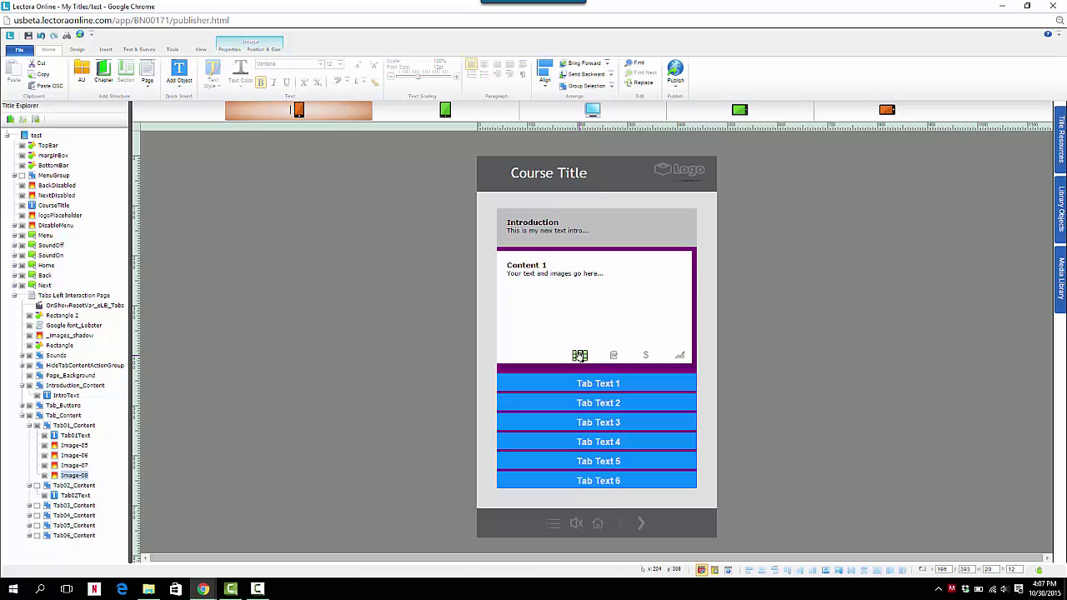
pyautogui.moveTo(581, 356); pyautogui.dragTo(517, 355)
pyautogui.click(615, 356)
pyautogui.moveTo(614, 356); pyautogui.dragTo(582, 353)
pyautogui.click(517, 356)
pyautogui.moveTo(517, 351)
pyautogui.mouseDown()
pyautogui.moveTo(592, 348)
pyautogui.moveTo(520, 351)
pyautogui.mouseUp()
pyautogui.moveTo(640, 356); pyautogui.dragTo(696, 340)
pyautogui.moveTo(583, 350); pyautogui.dragTo(557, 351)
pyautogui.moveTo(648, 351); pyautogui.dragTo(618, 351)
pyautogui.moveTo(683, 353); pyautogui.dragTo(679, 355)
# - Apply Align Middle and Space Evenly Horizontal to the four icons
pyautogui.keyDown('ctrl'); pyautogui.click(619, 351); pyautogui.keyUp('ctrl')
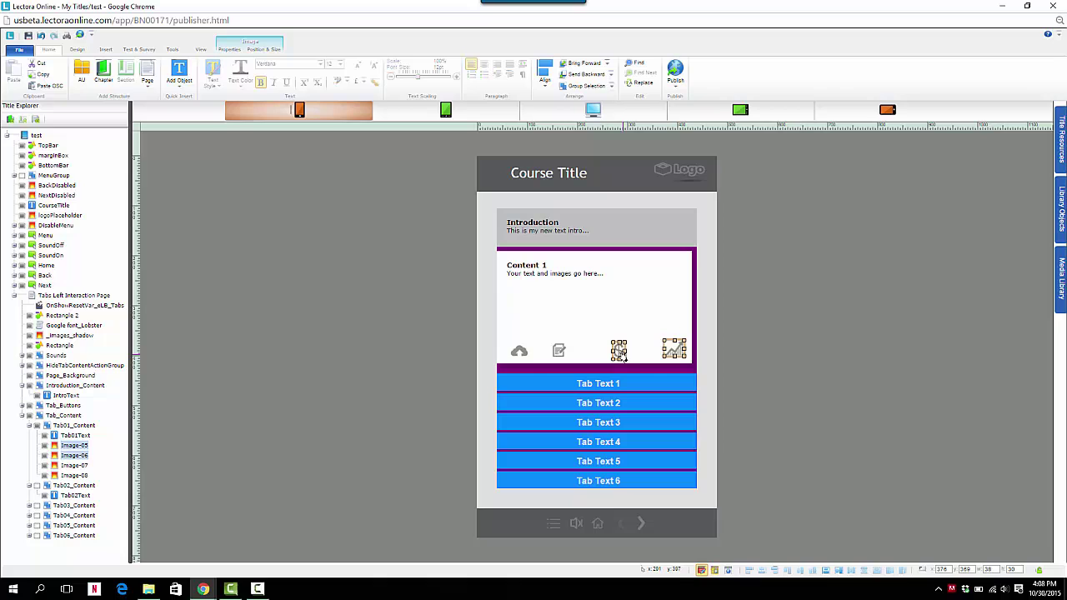
pyautogui.keyDown('ctrl'); pyautogui.click(559, 351); pyautogui.keyUp('ctrl')
pyautogui.keyDown('ctrl'); pyautogui.click(525, 352); pyautogui.keyUp('ctrl')
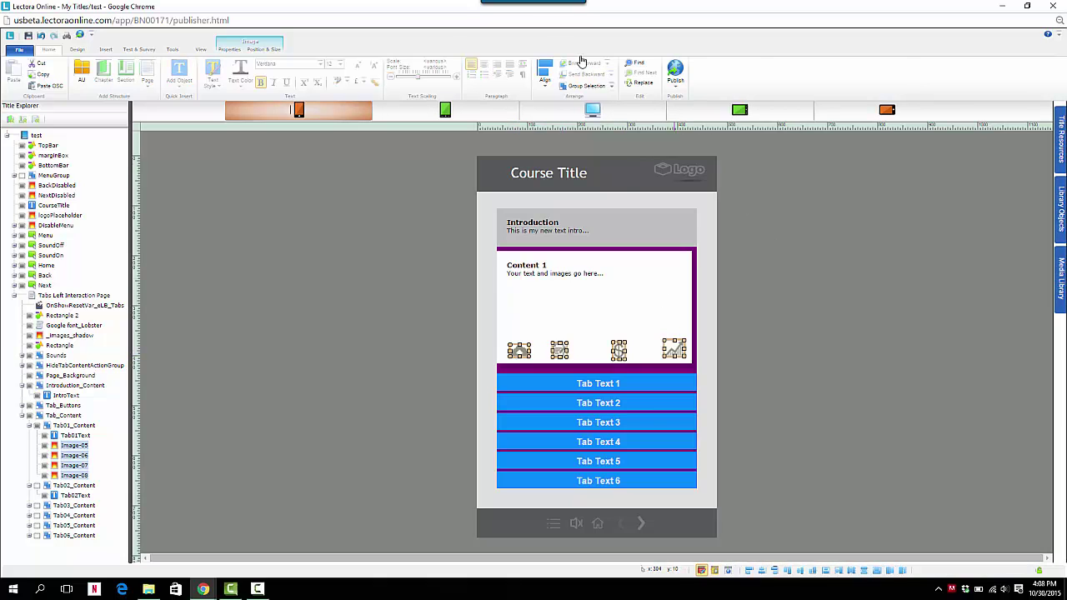
pyautogui.click(542, 75)
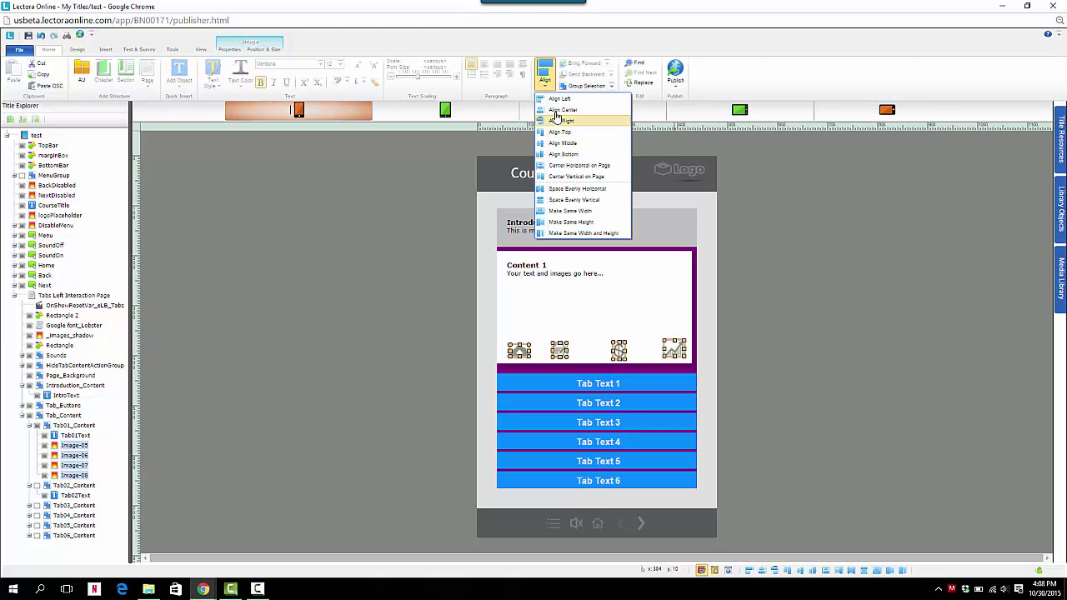
pyautogui.click(563, 142)
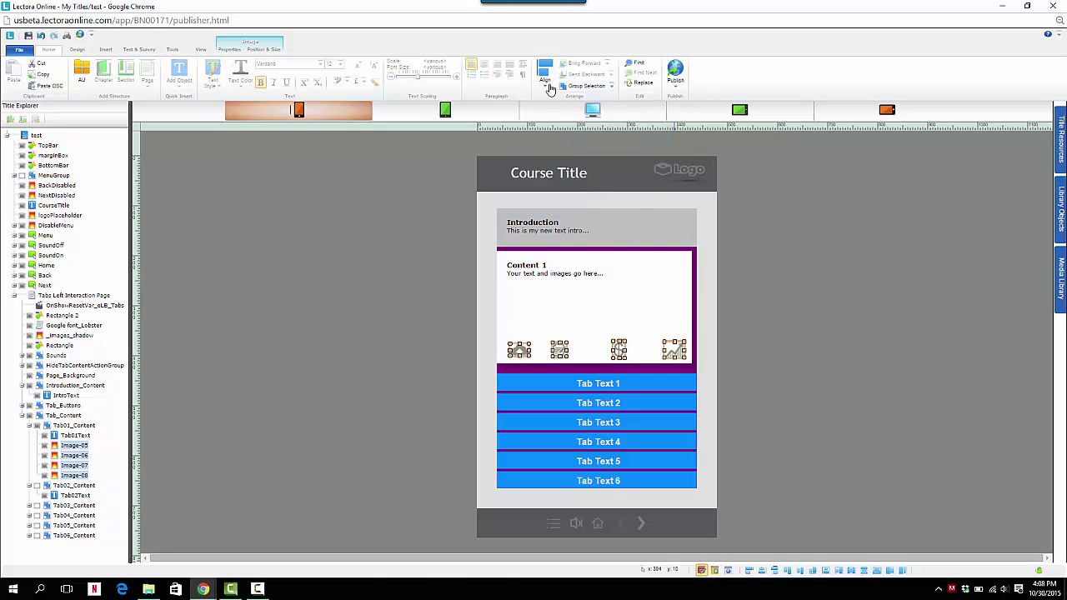
pyautogui.click(546, 83)
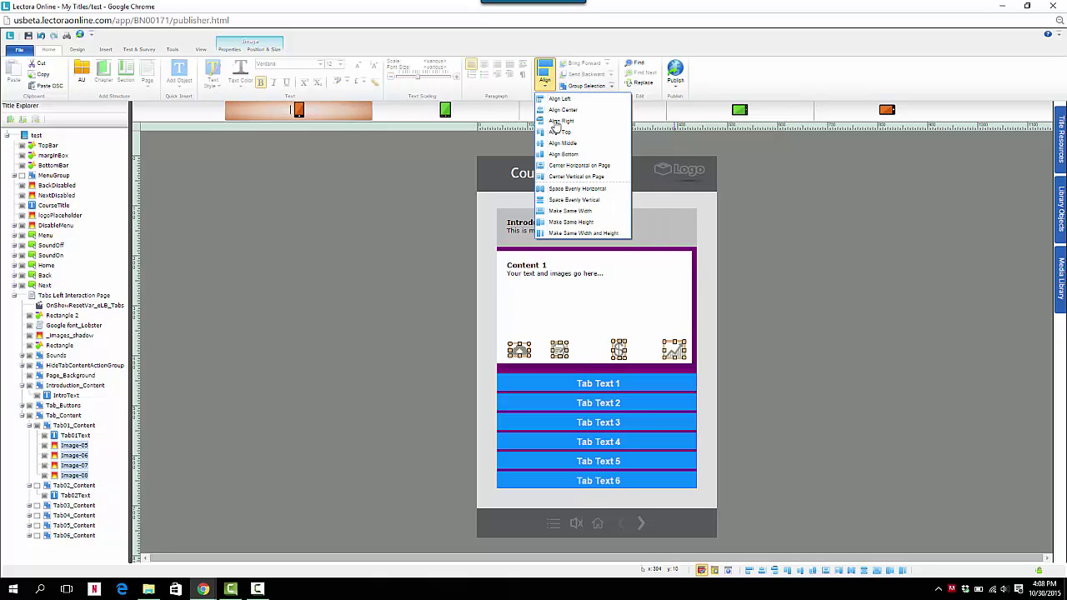
pyautogui.click(555, 189)
pyautogui.click(766, 361)
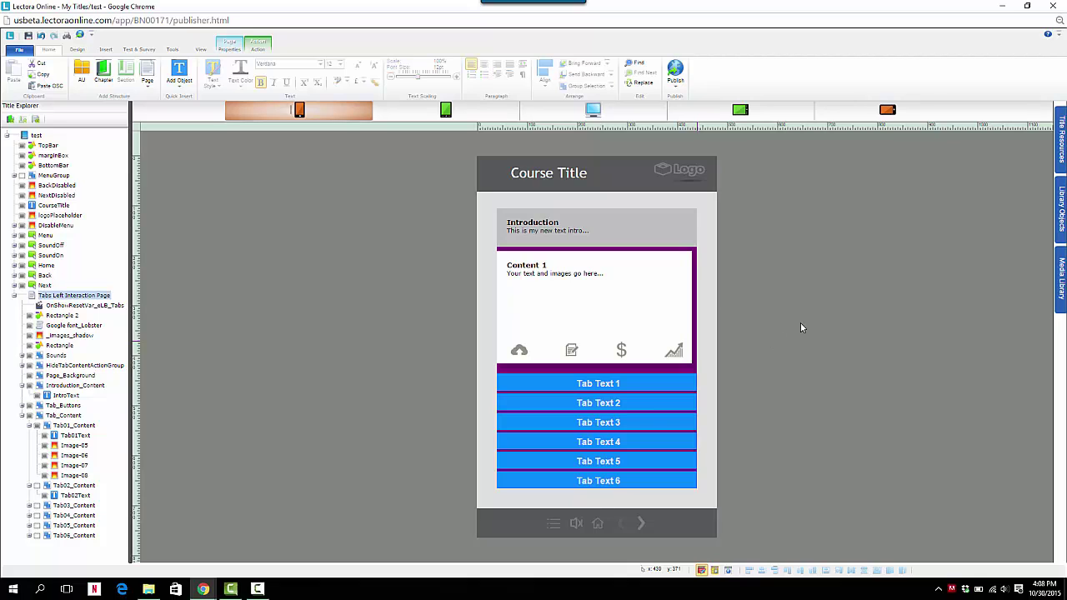
pyautogui.click(201, 49)
pyautogui.click(89, 75)
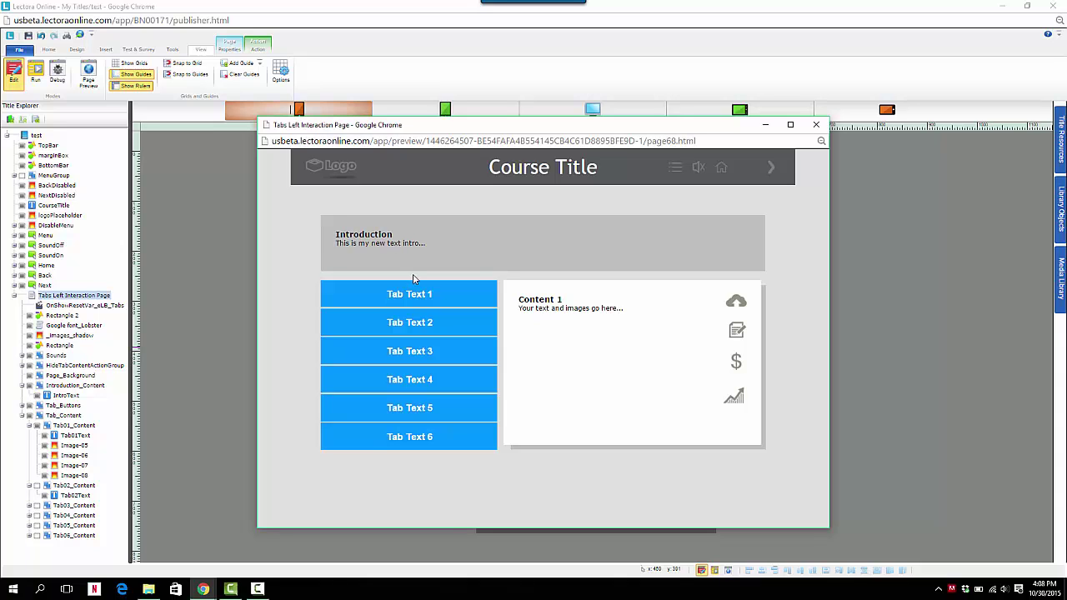
pyautogui.click(453, 298)
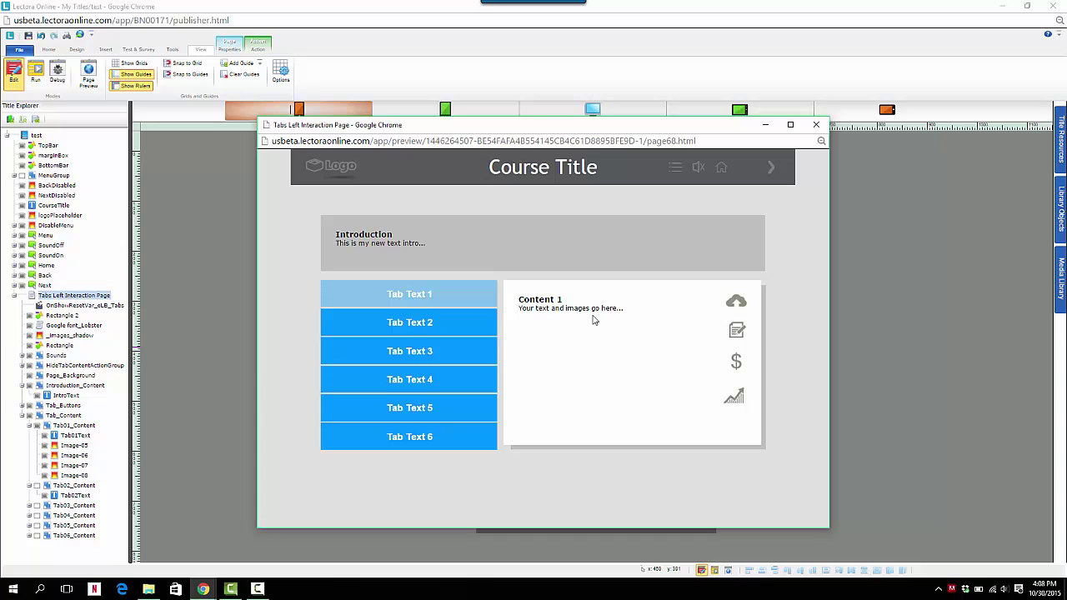
pyautogui.click(433, 331)
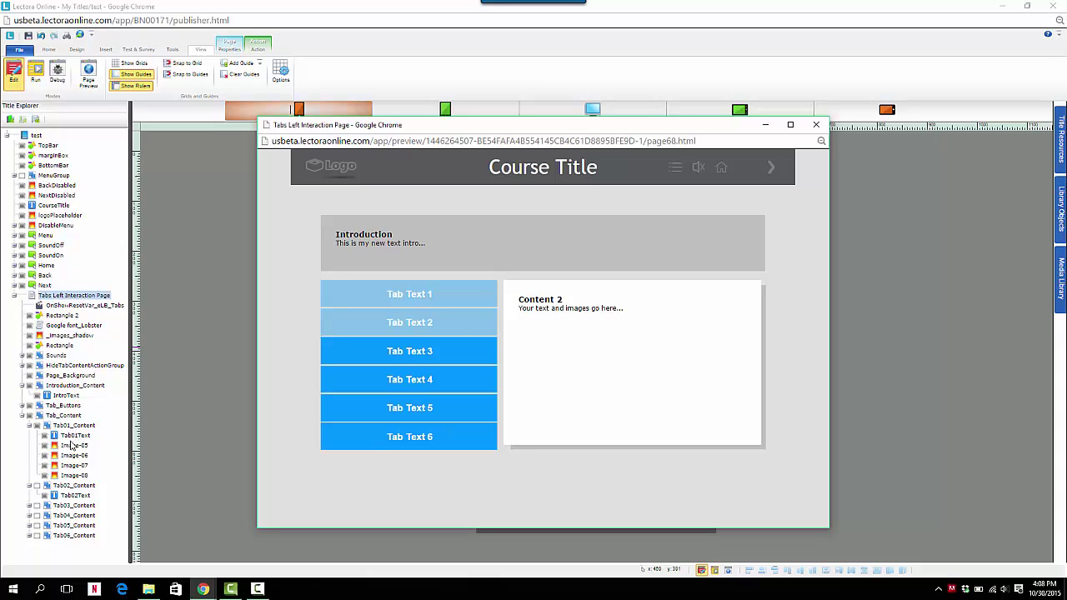
pyautogui.click(408, 295)
pyautogui.moveTo(830, 216); pyautogui.dragTo(748, 233)
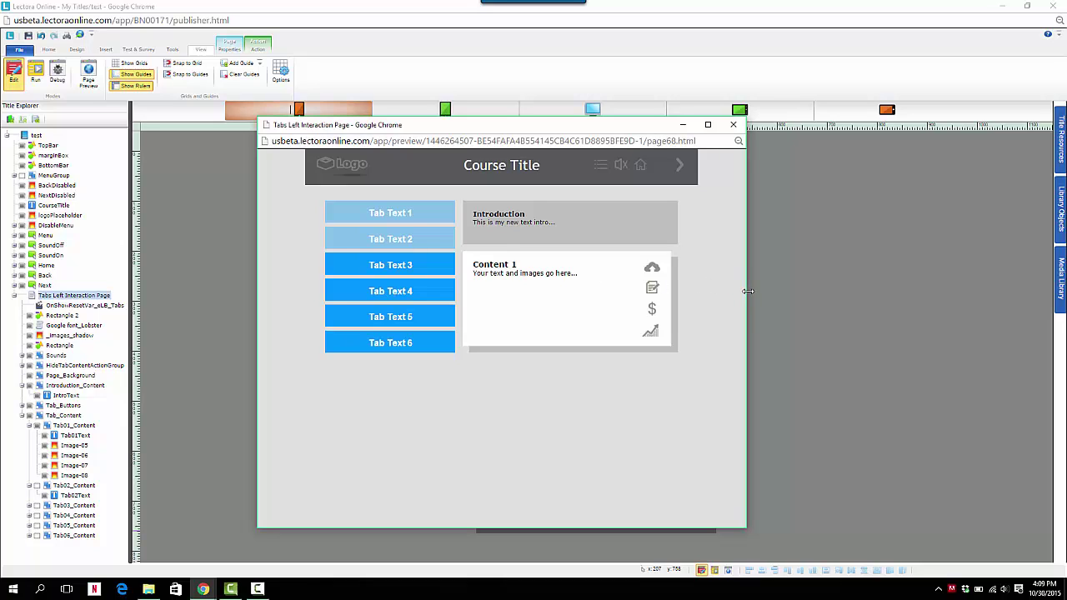
pyautogui.moveTo(747, 291); pyautogui.dragTo(602, 312)
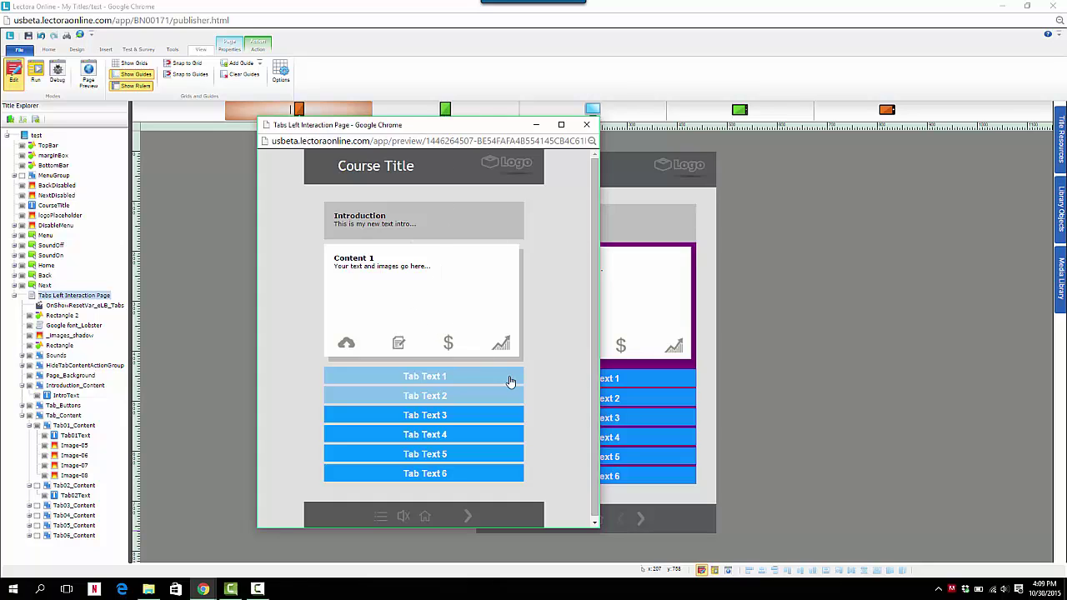
pyautogui.scroll(-1, 467, 393)
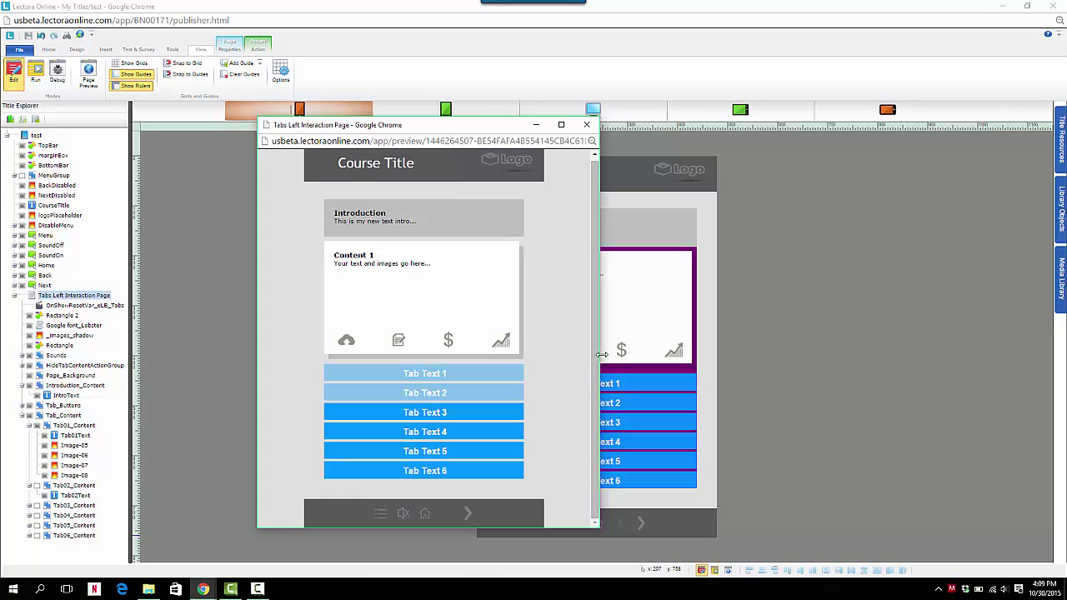
pyautogui.click(470, 415)
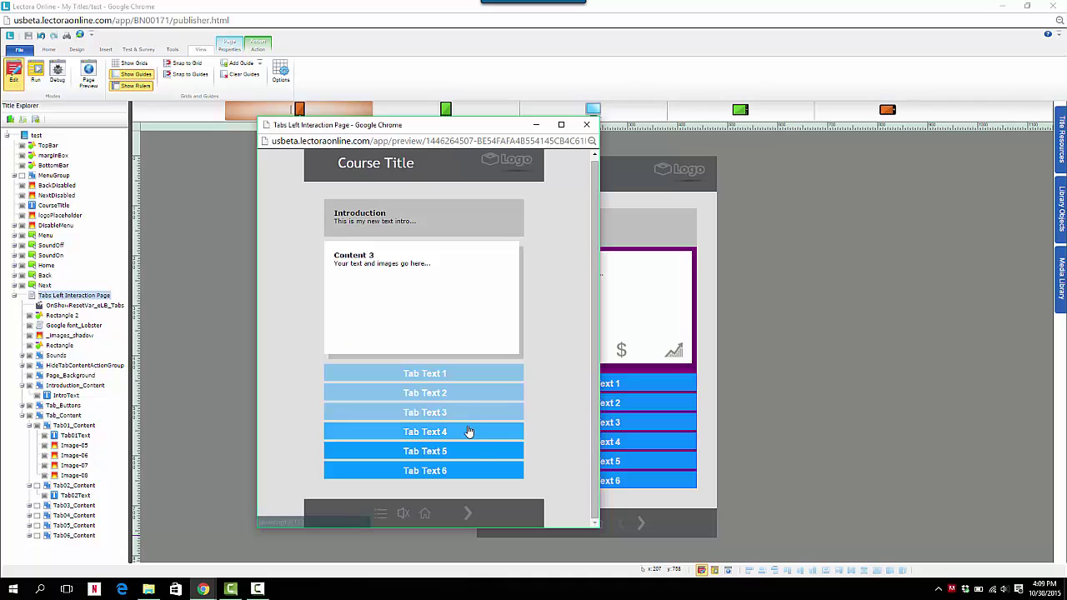
pyautogui.click(470, 431)
pyautogui.click(587, 124)
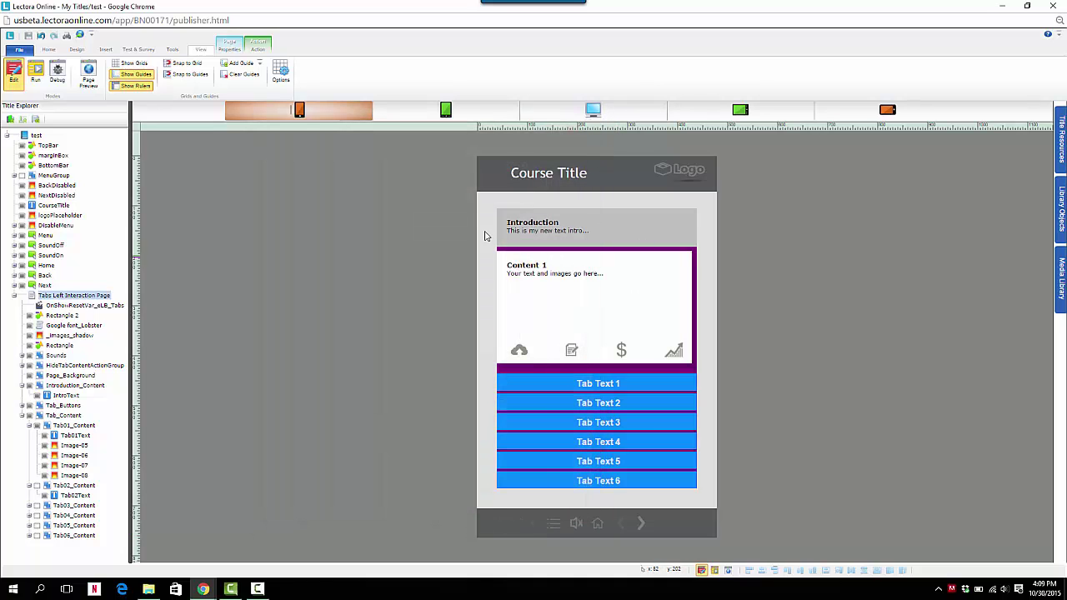
# - Check the Content 1 text box's properties, then switch the editor to the Desktop layout
pyautogui.click(542, 270)
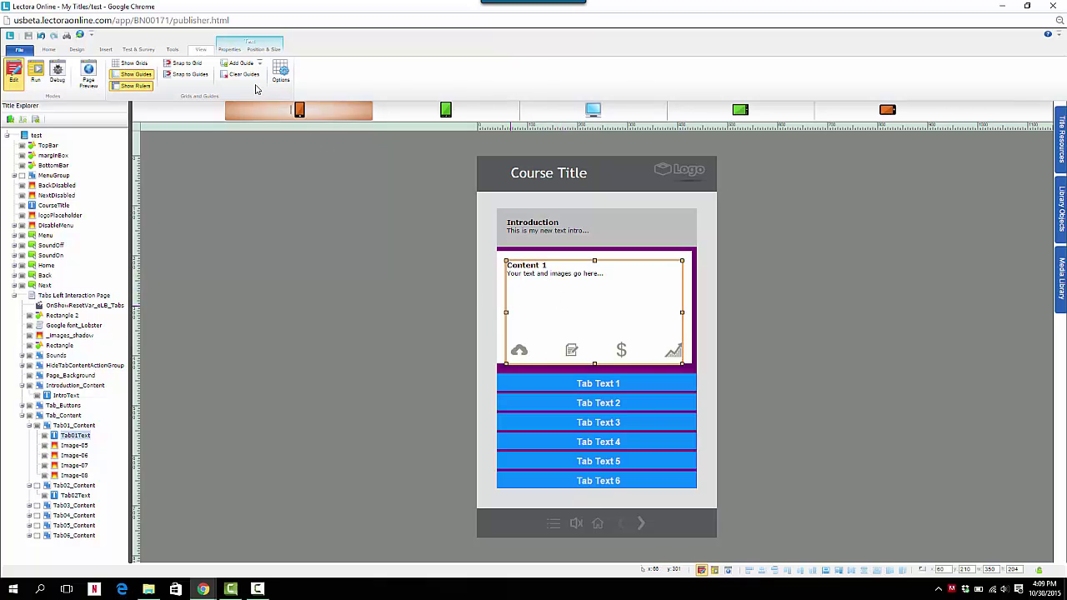
pyautogui.click(229, 49)
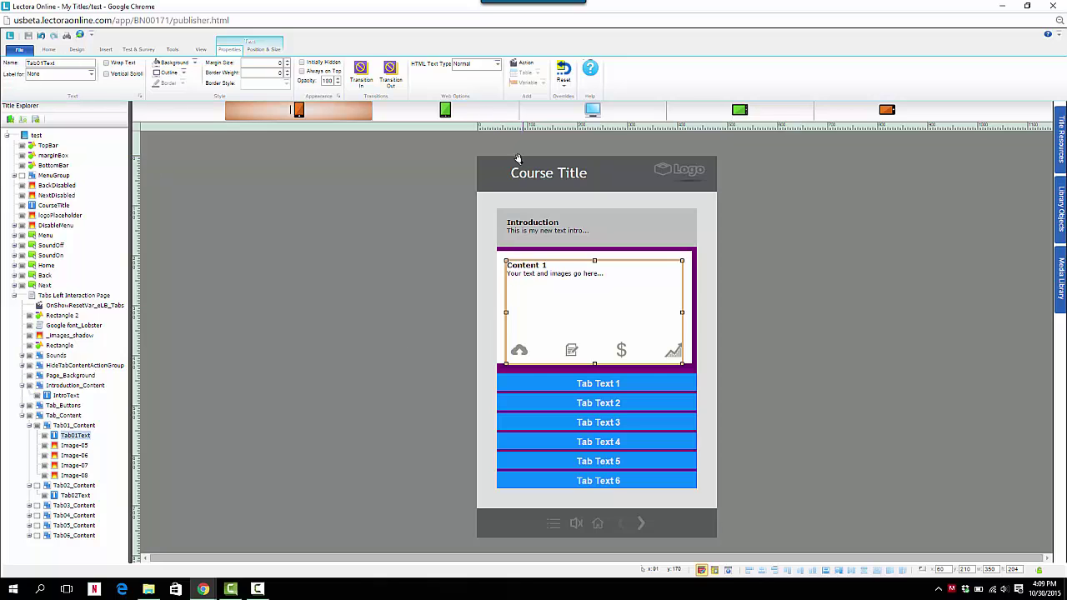
pyautogui.click(49, 50)
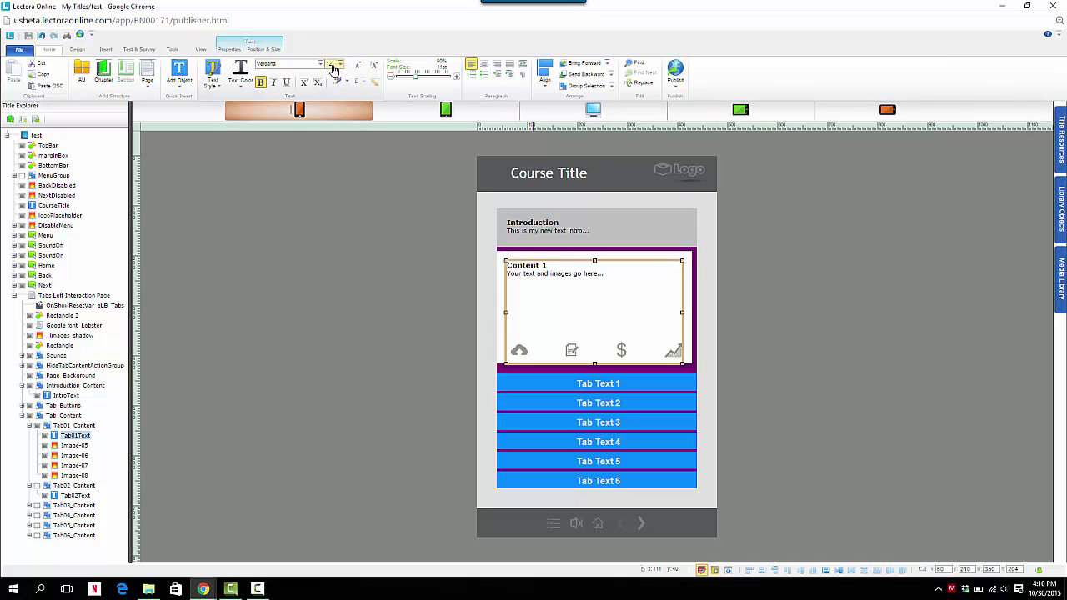
pyautogui.click(567, 117)
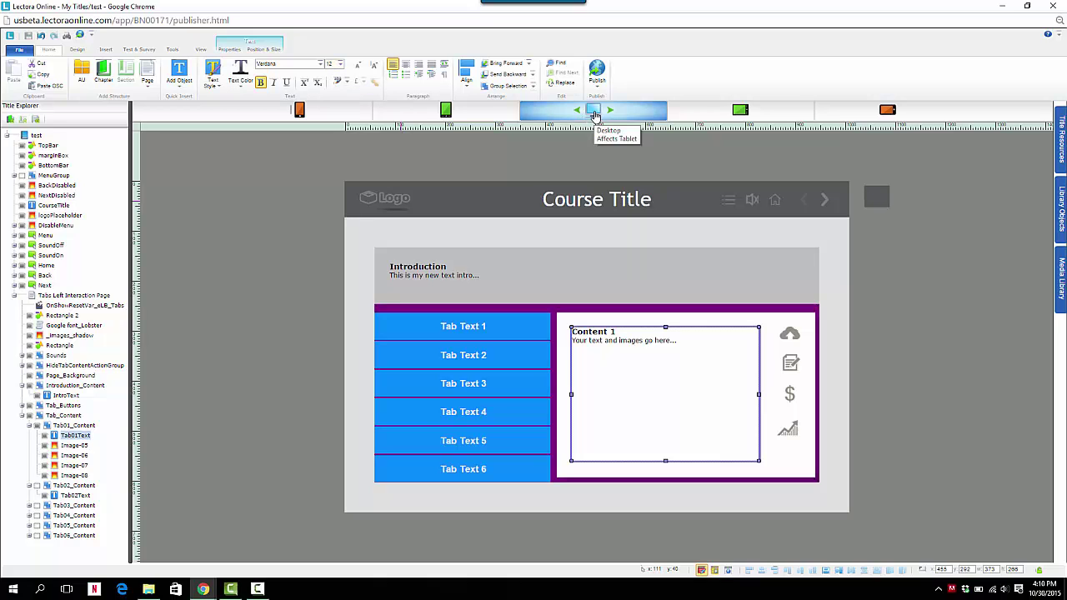
# - Go through Tablet to Phone Portrait, try 80% text scaling, then restore it to 90%
pyautogui.click(476, 117)
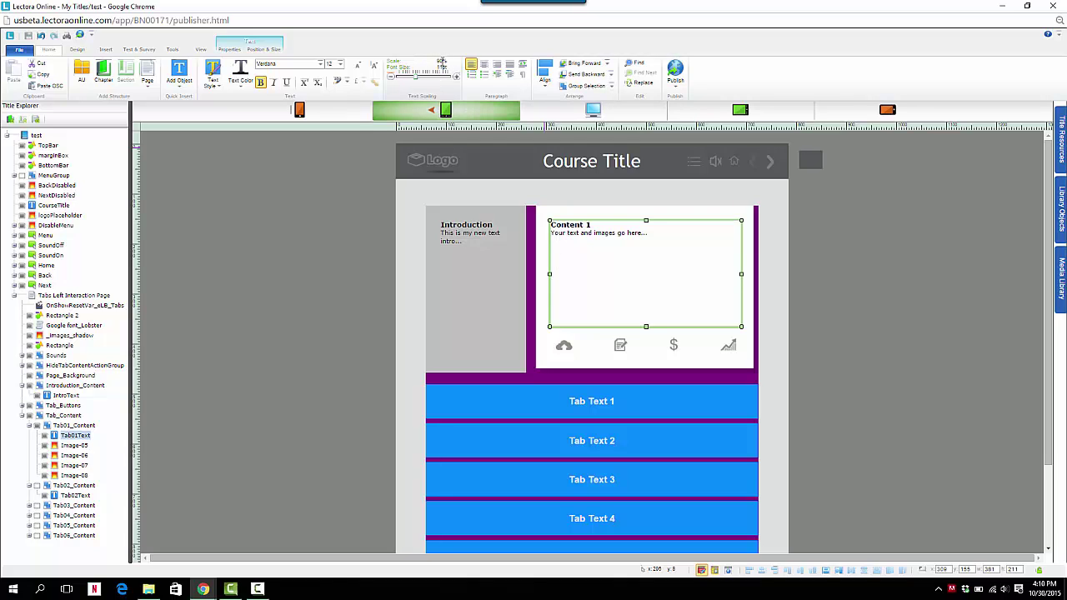
pyautogui.click(317, 111)
pyautogui.click(392, 77)
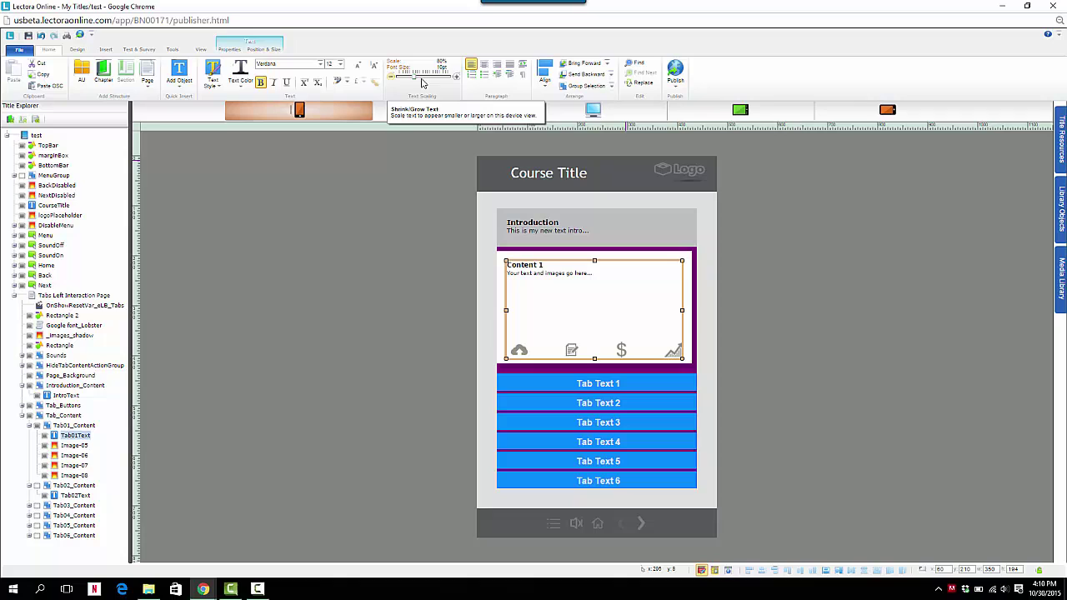
pyautogui.click(456, 77)
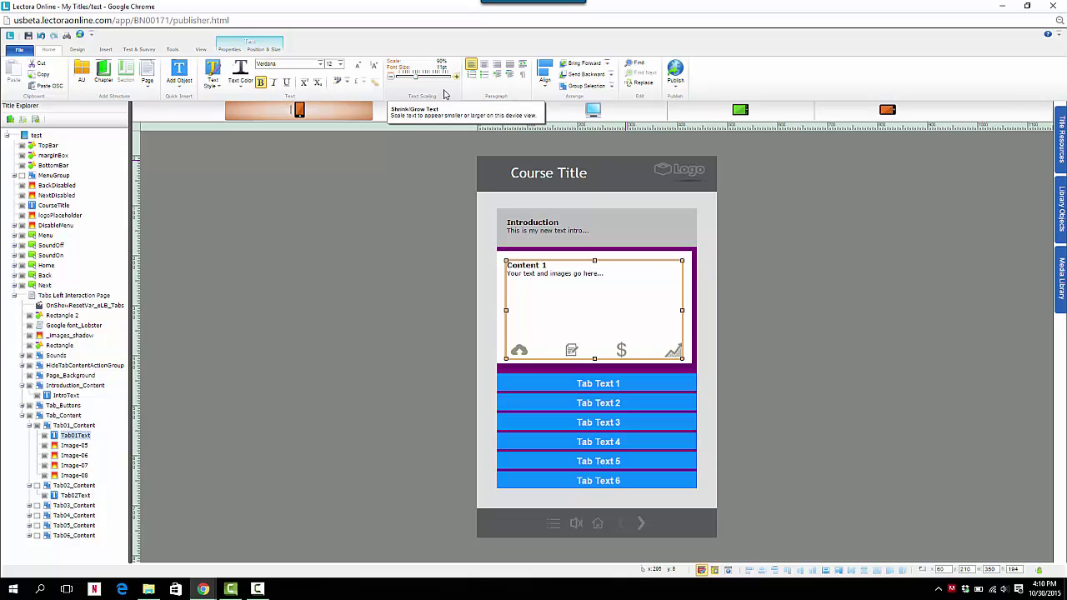